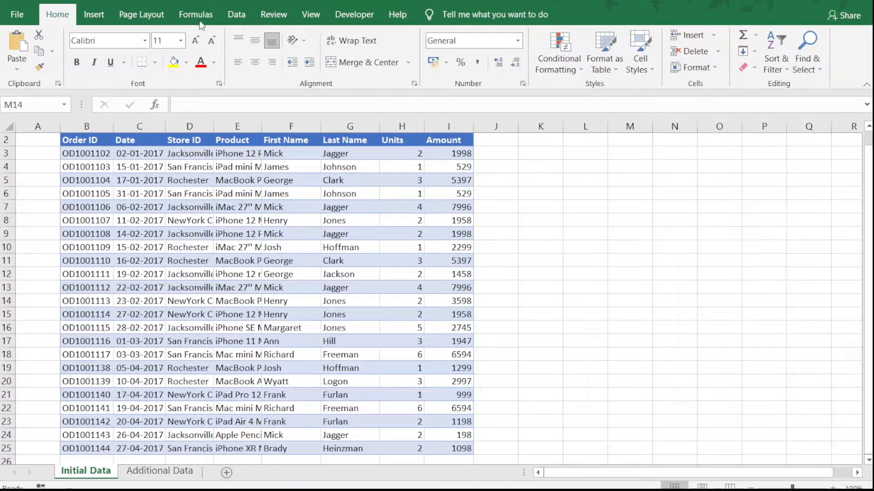
{"action": "left_click", "coordinate": [236, 16]}
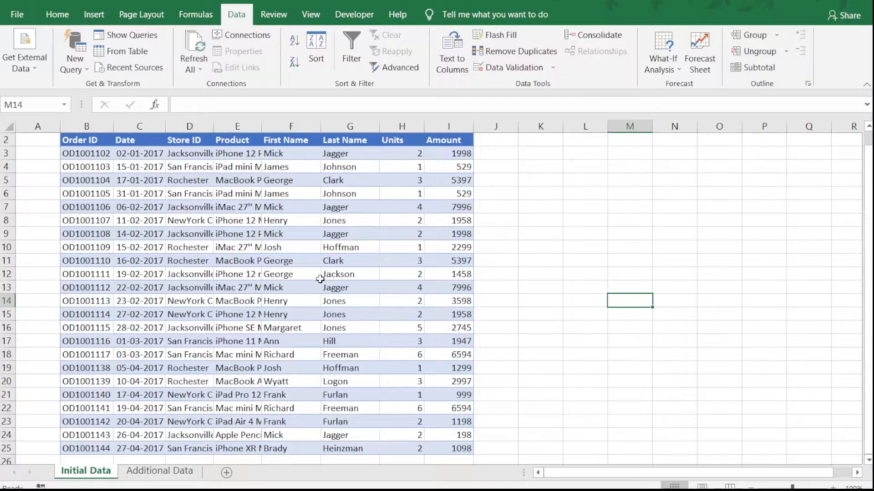
{"action": "left_click", "coordinate": [306, 262]}
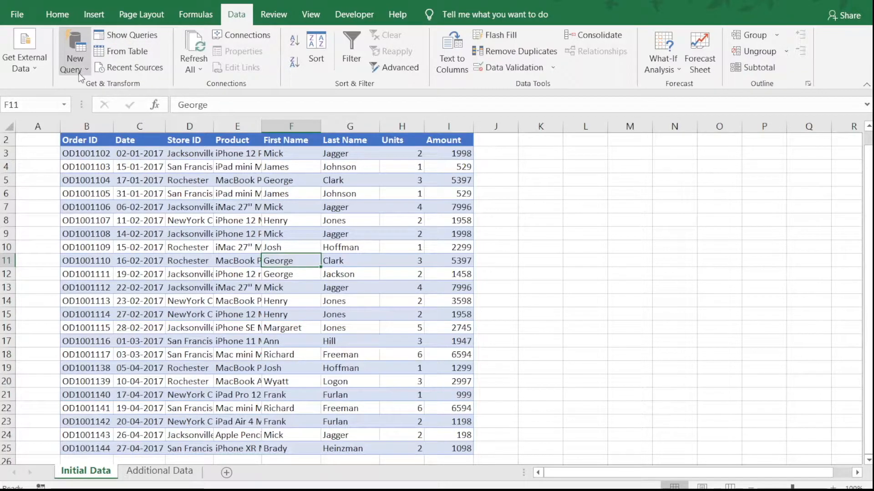
{"action": "left_click", "coordinate": [112, 54]}
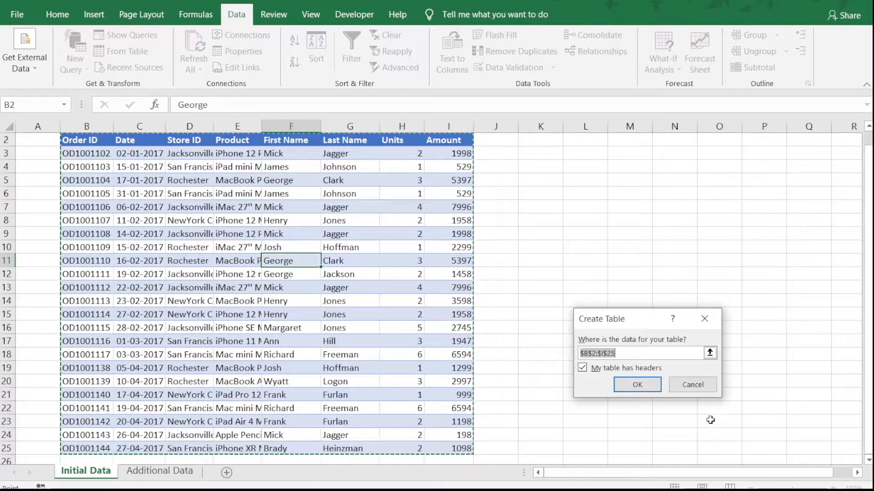
{"action": "left_click", "coordinate": [705, 394]}
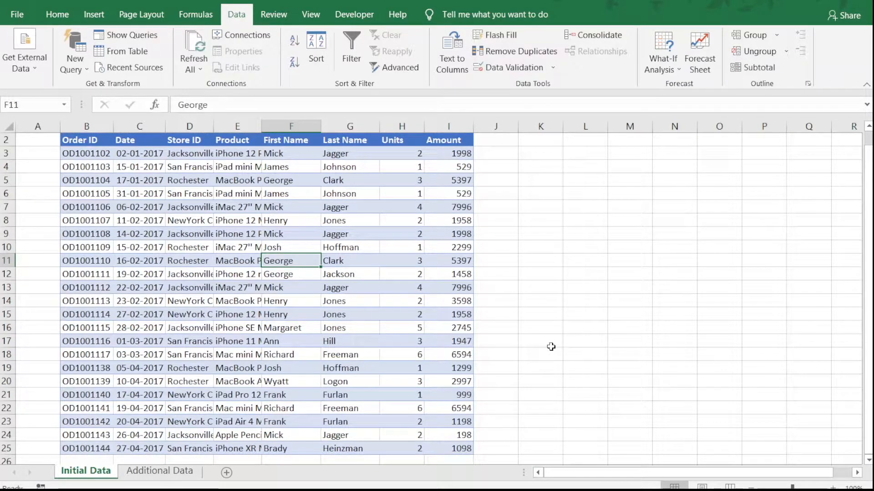
Convert the sales data range B2:I25 on the Initial Data sheet into a table with headers
{"action": "left_click", "coordinate": [350, 315]}
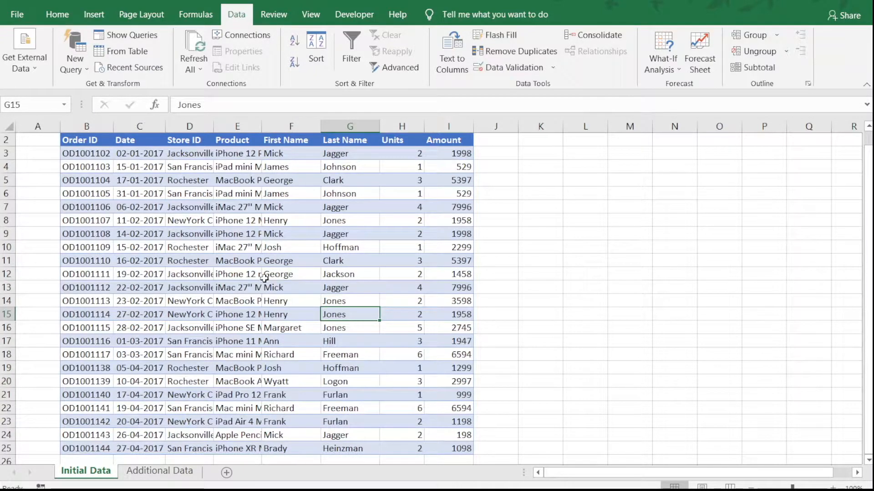
{"action": "left_click", "coordinate": [237, 262]}
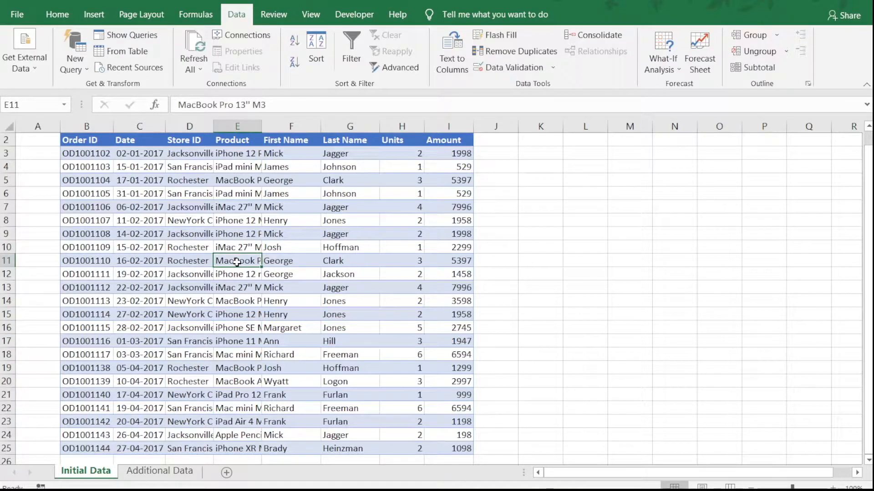
{"action": "key", "text": "ctrl+t"}
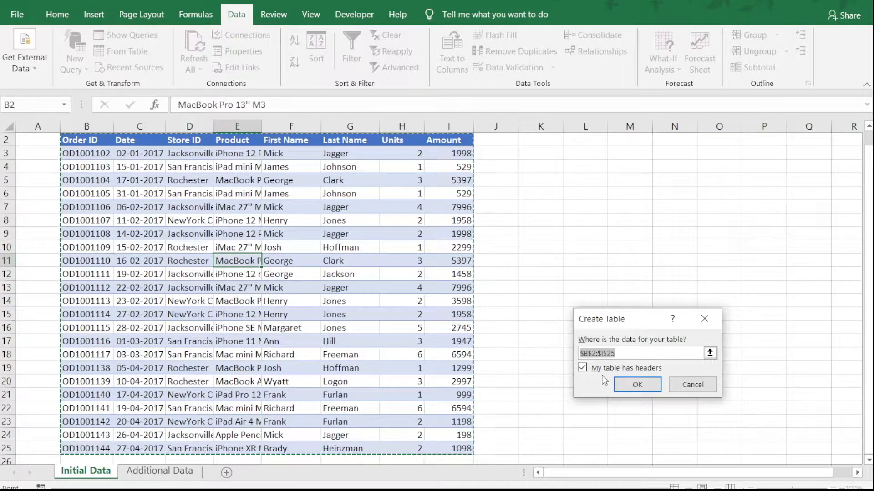
{"action": "left_click", "coordinate": [639, 386]}
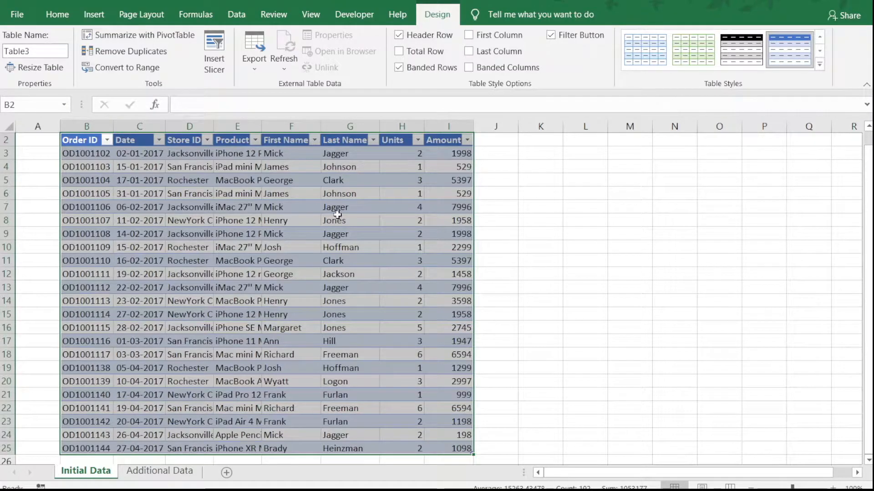
Rename the new table as InitialSalesData
{"action": "left_click", "coordinate": [44, 51]}
{"action": "left_click", "coordinate": [4, 52]}
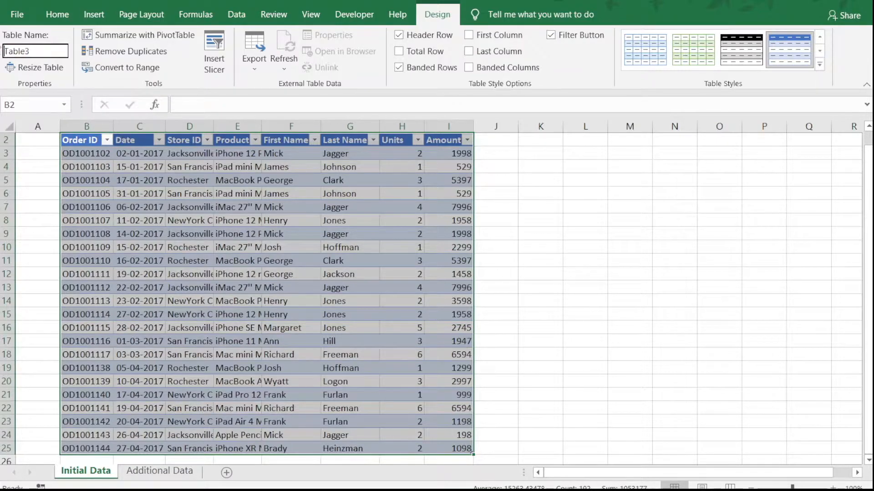
{"action": "mouse_move", "coordinate": [4, 51]}
{"action": "left_mouse_down"}
{"action": "mouse_move", "coordinate": [33, 52]}
{"action": "mouse_move", "coordinate": [1, 54]}
{"action": "left_mouse_up"}
{"action": "type", "text": "InitialSalesData"}
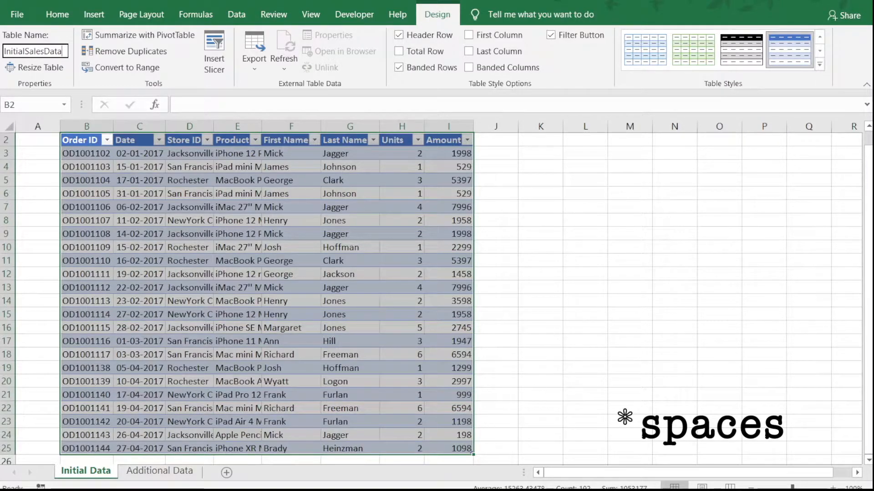
{"action": "key", "text": "Return"}
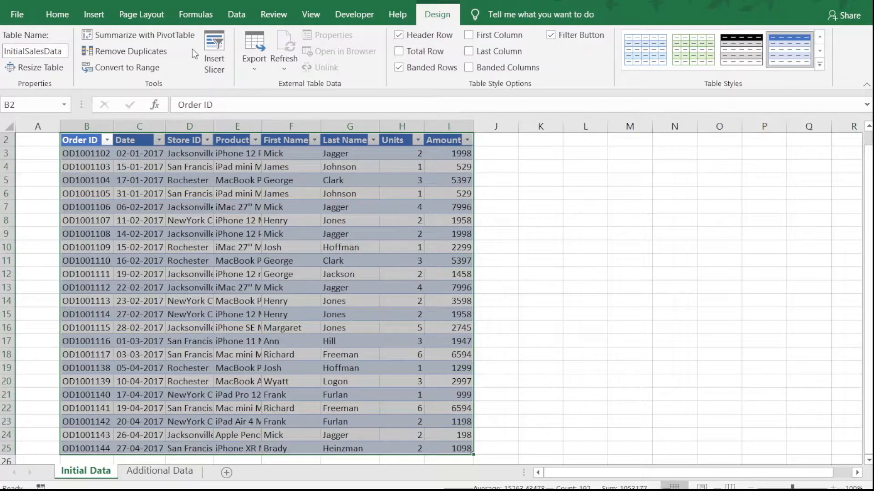
Load the InitialSalesData table into the Power Query Editor as a new query
{"action": "left_click", "coordinate": [233, 21]}
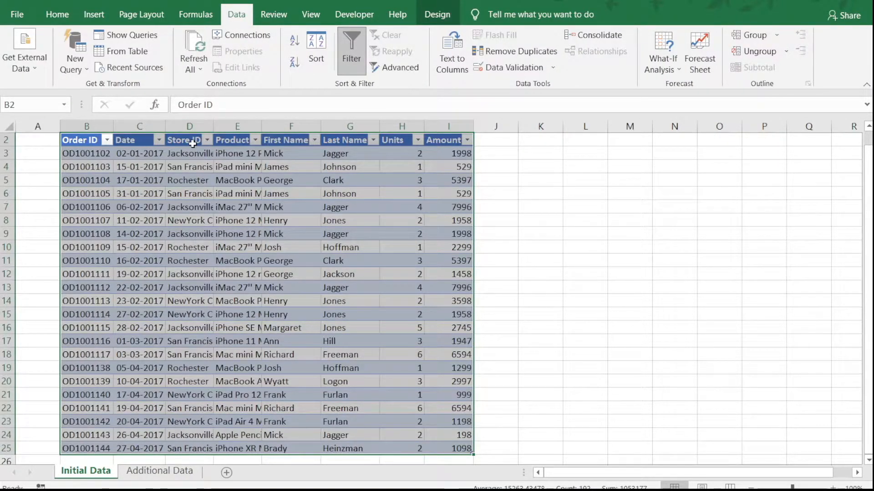
{"action": "left_click", "coordinate": [260, 273]}
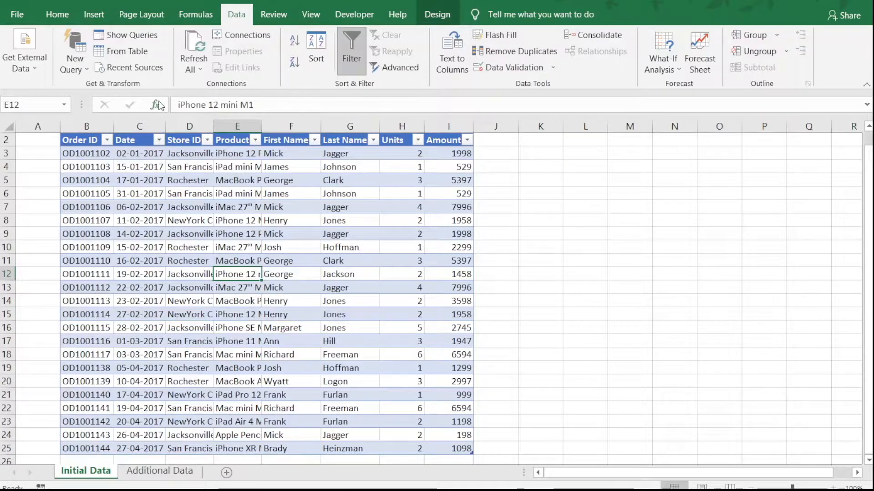
{"action": "left_click", "coordinate": [127, 51]}
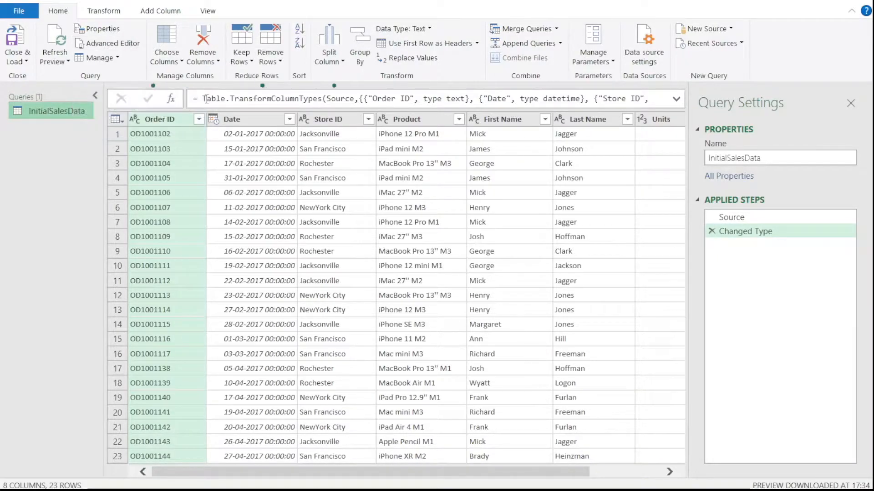
Transpose the InitialSalesData query table and use its first row as headers
{"action": "left_click", "coordinate": [101, 12]}
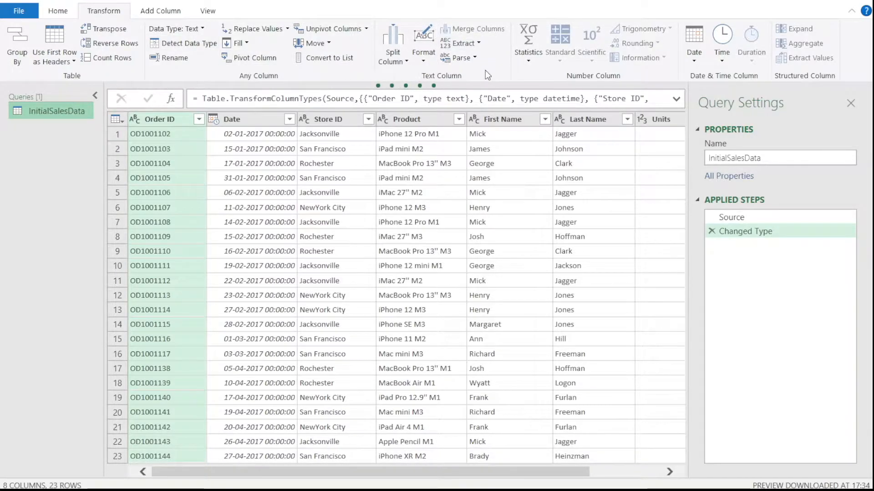
{"action": "left_click", "coordinate": [110, 30]}
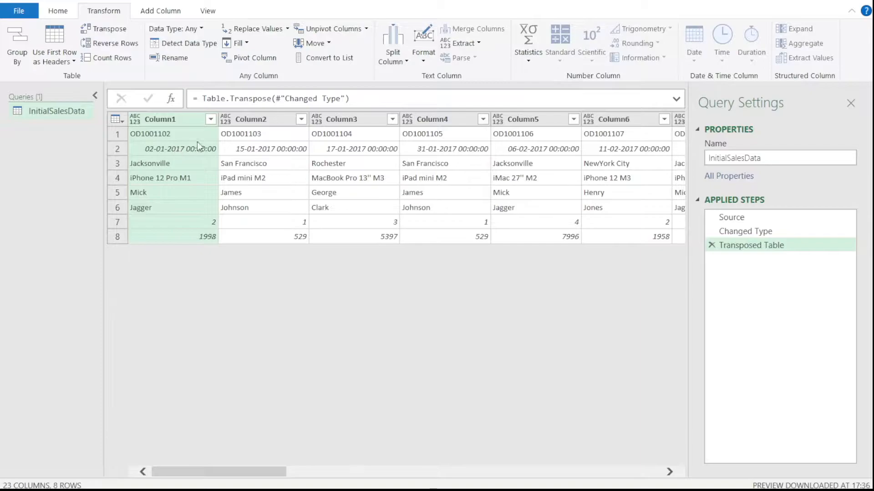
{"action": "left_click", "coordinate": [190, 133]}
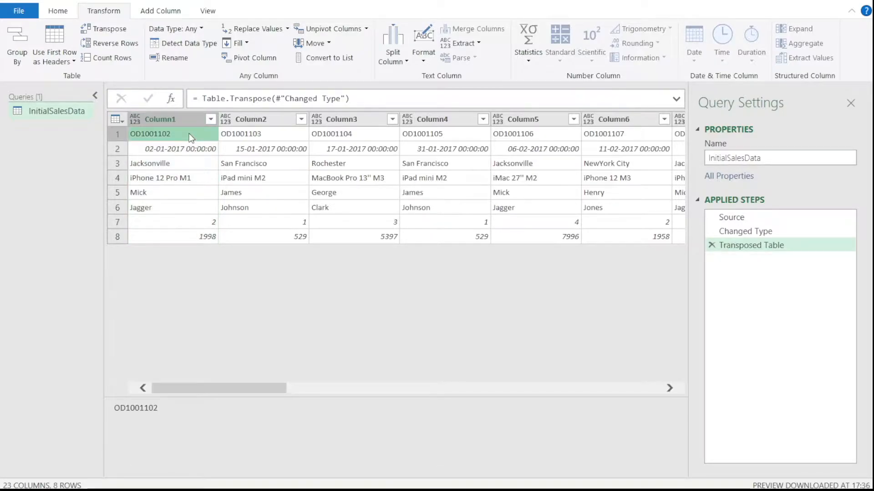
{"action": "left_click", "coordinate": [67, 60]}
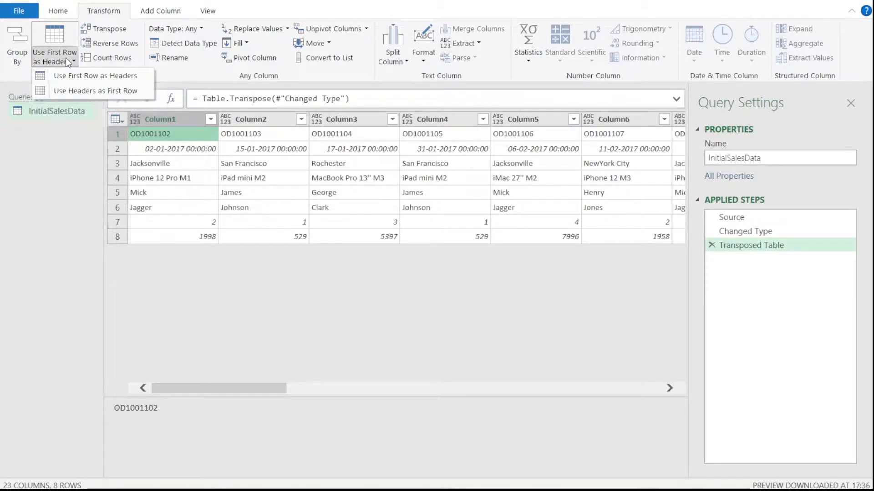
{"action": "left_click", "coordinate": [92, 77]}
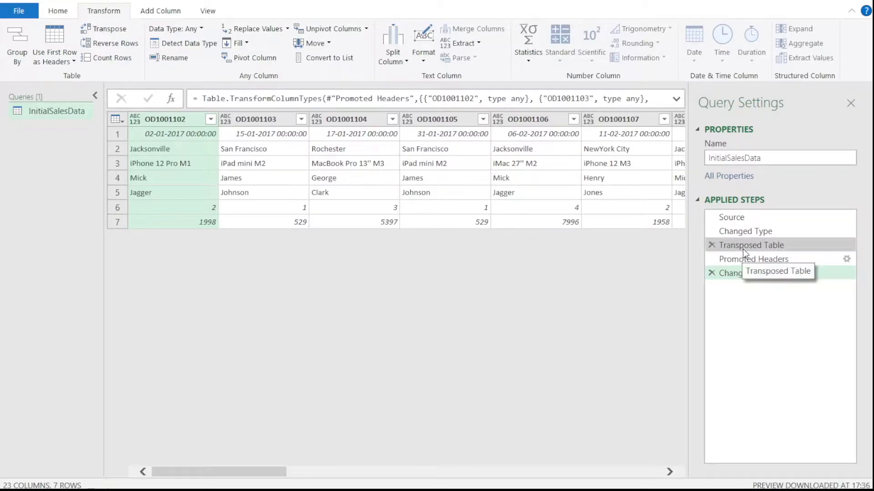
Remove the second type change, the Promoted Headers and the Transposed Table from the query's applied steps
{"action": "left_click", "coordinate": [712, 273]}
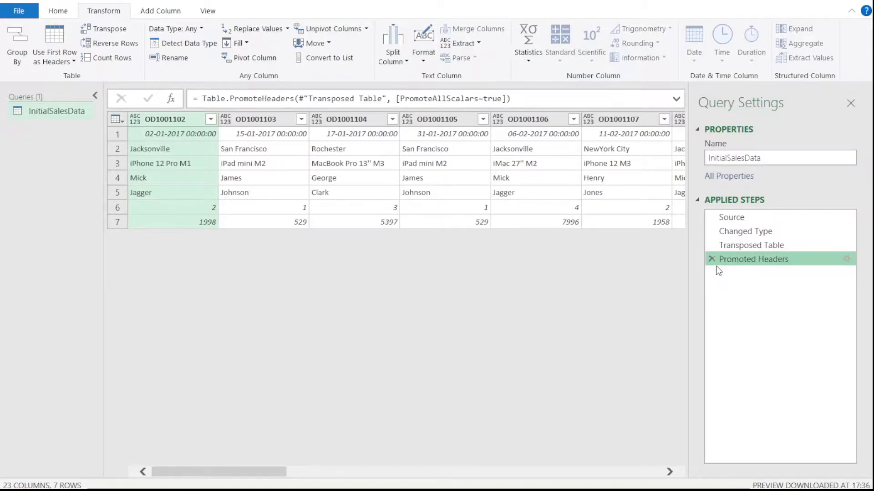
{"action": "left_click", "coordinate": [711, 259]}
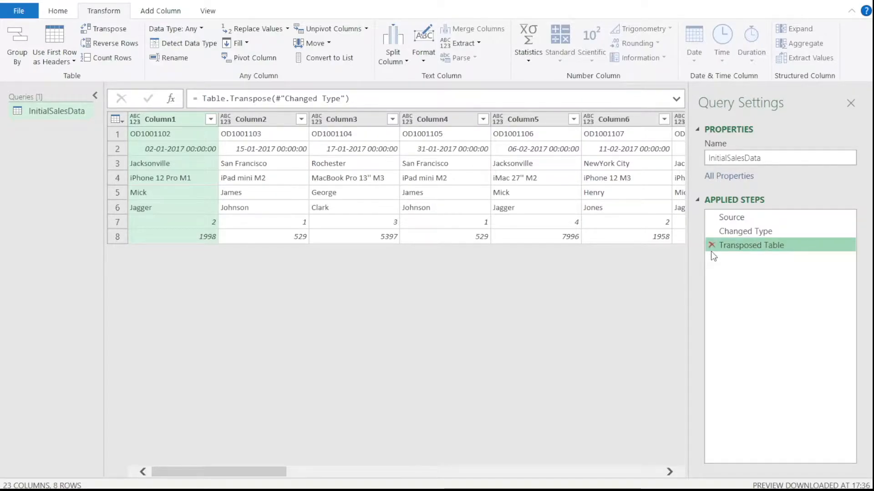
{"action": "left_click", "coordinate": [712, 245]}
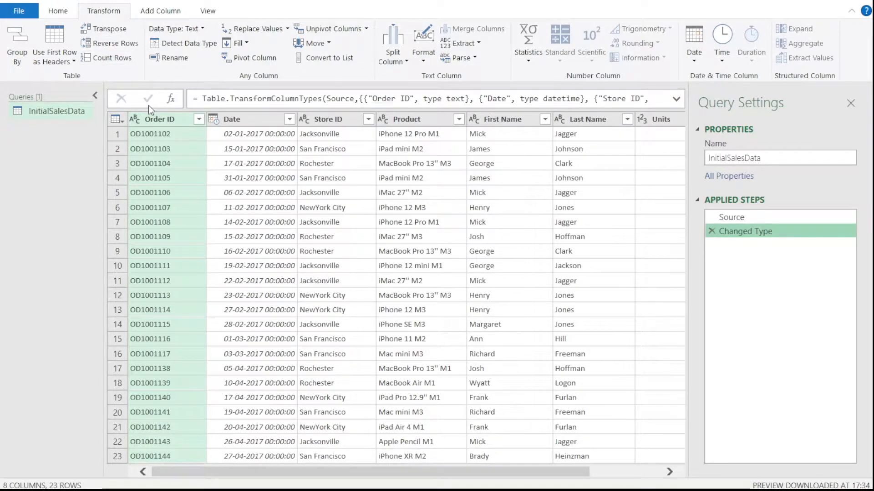
Reverse the row order of the query table twice and delete both Reversed Rows steps from the query
{"action": "left_click", "coordinate": [114, 43]}
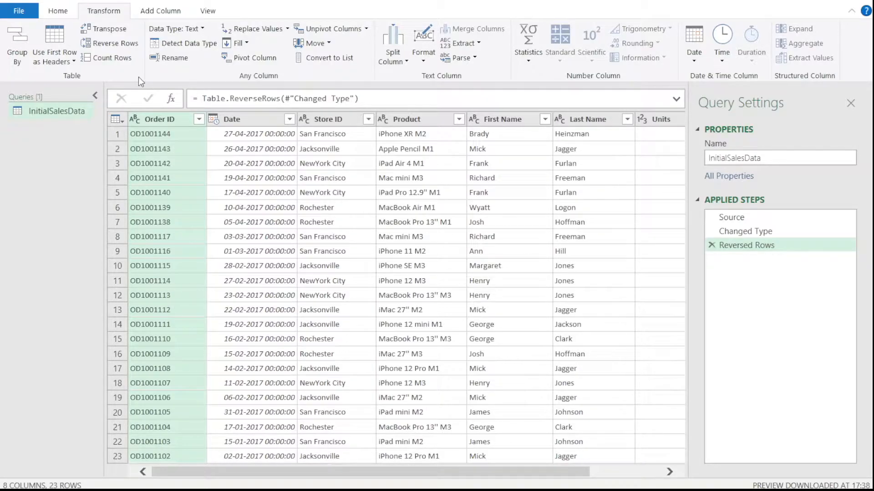
{"action": "left_click", "coordinate": [126, 43]}
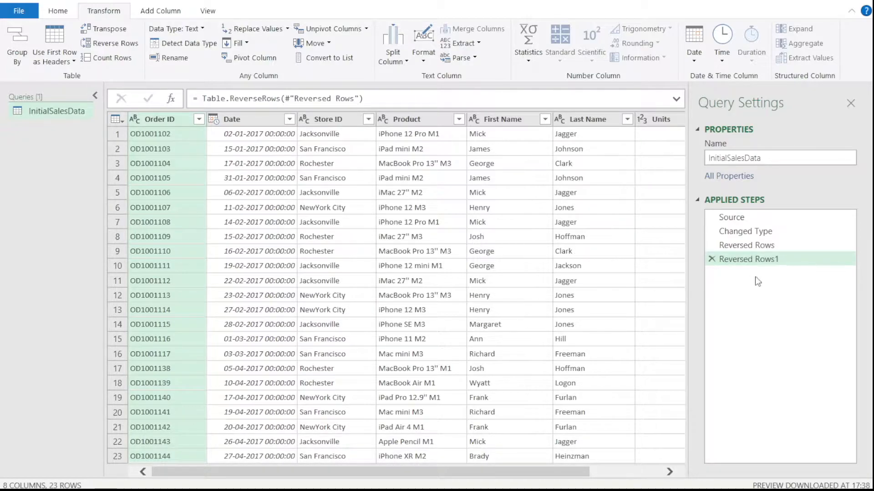
{"action": "left_click", "coordinate": [711, 259]}
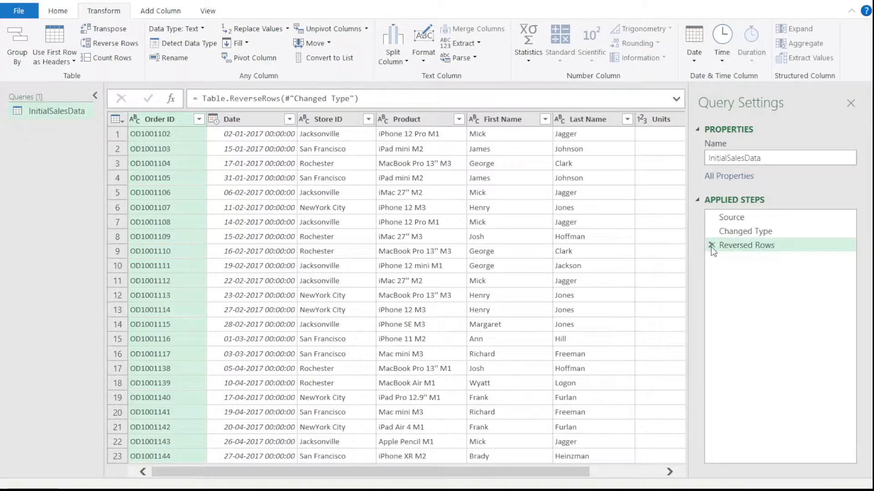
{"action": "left_click", "coordinate": [711, 246]}
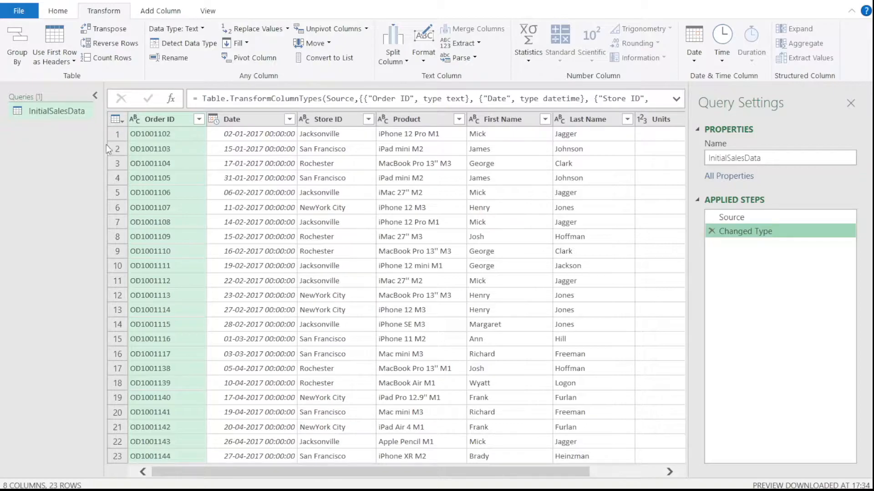
Count the rows of the query table and delete the Counted Rows step
{"action": "left_click", "coordinate": [110, 58]}
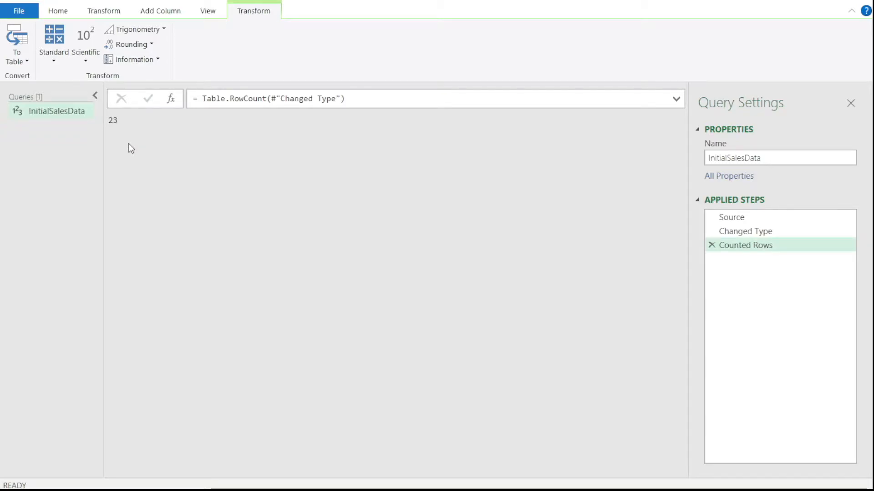
{"action": "left_click", "coordinate": [711, 244]}
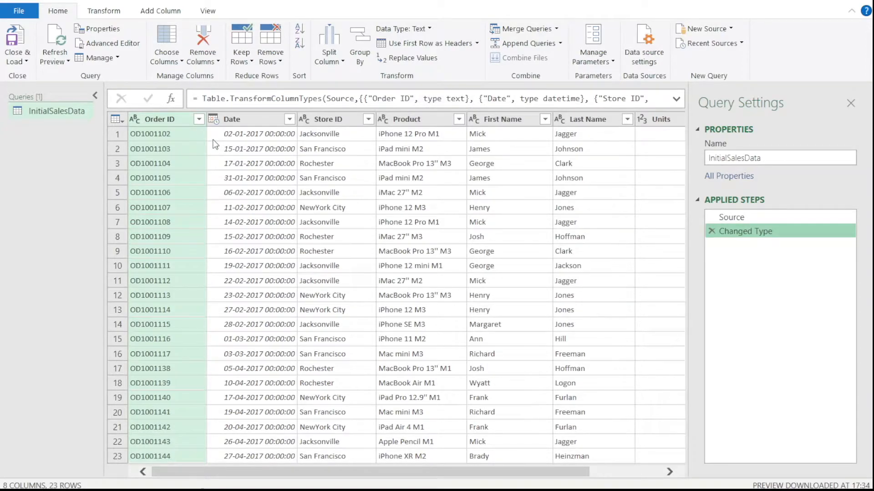
Check the data types assigned to the Order ID, Date and Store ID columns
{"action": "left_click", "coordinate": [156, 121]}
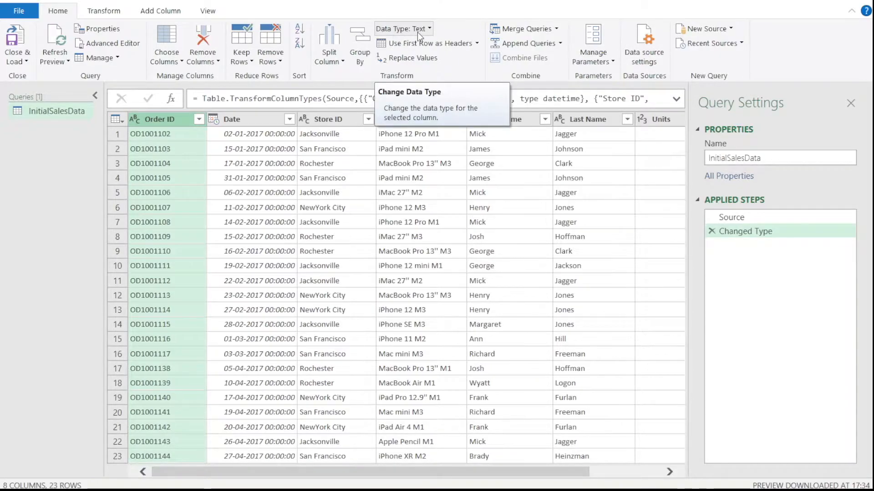
{"action": "left_click", "coordinate": [253, 117]}
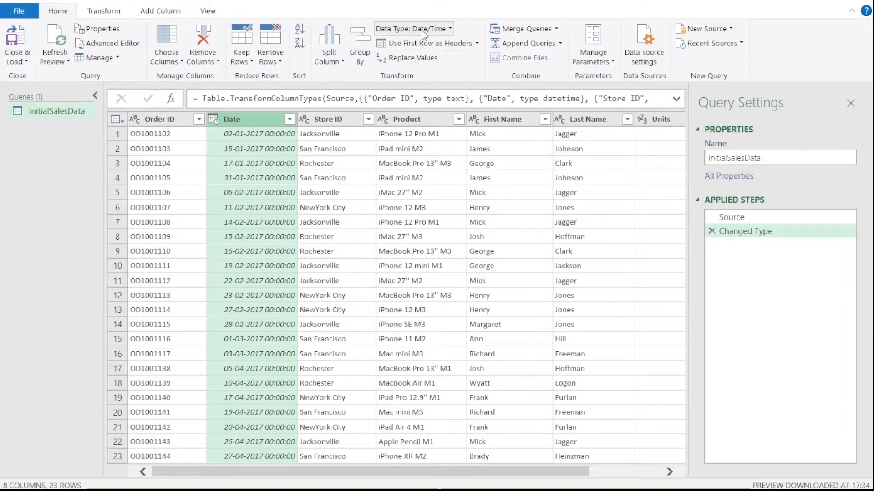
{"action": "left_click", "coordinate": [344, 123]}
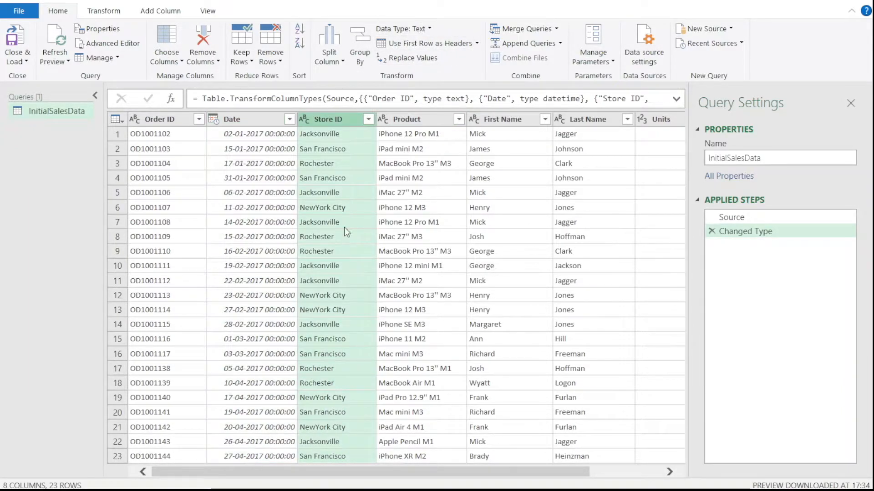
Set the Amount column's data type to Text, replacing the current conversion, and run Detect Data Type on the column
{"action": "left_click_drag", "start_coordinate": [473, 472], "coordinate": [586, 463]}
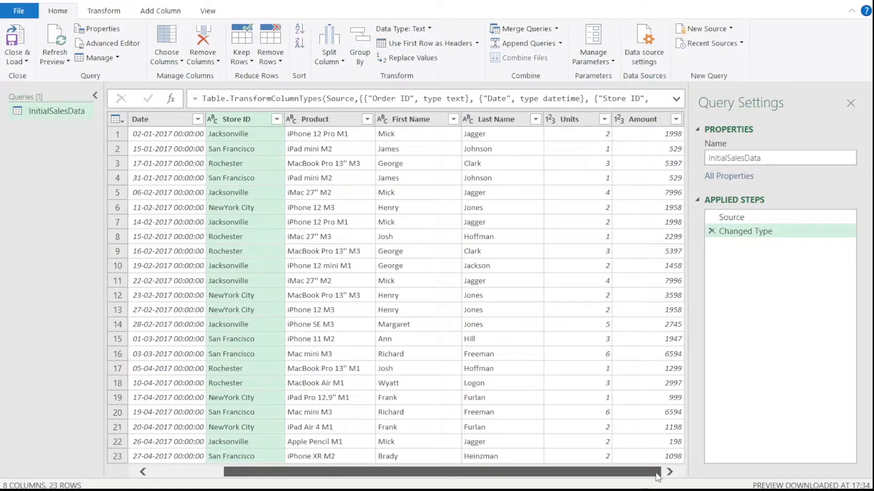
{"action": "left_click", "coordinate": [642, 127]}
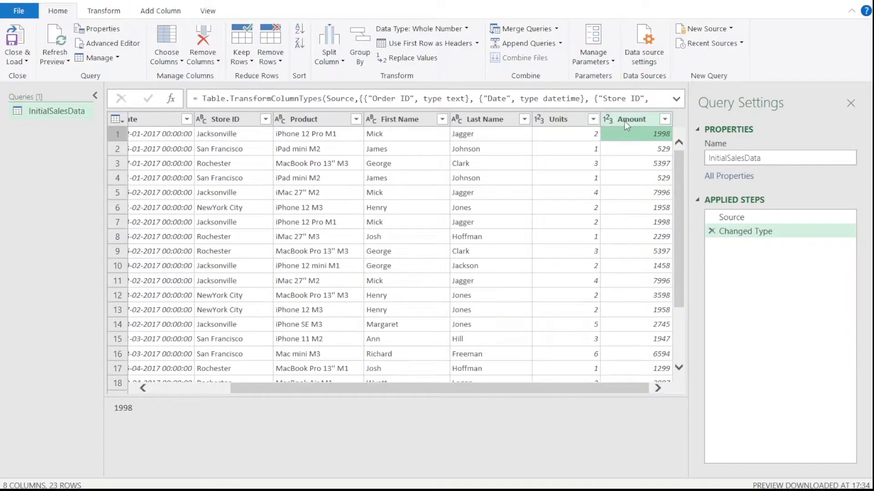
{"action": "left_click", "coordinate": [629, 115]}
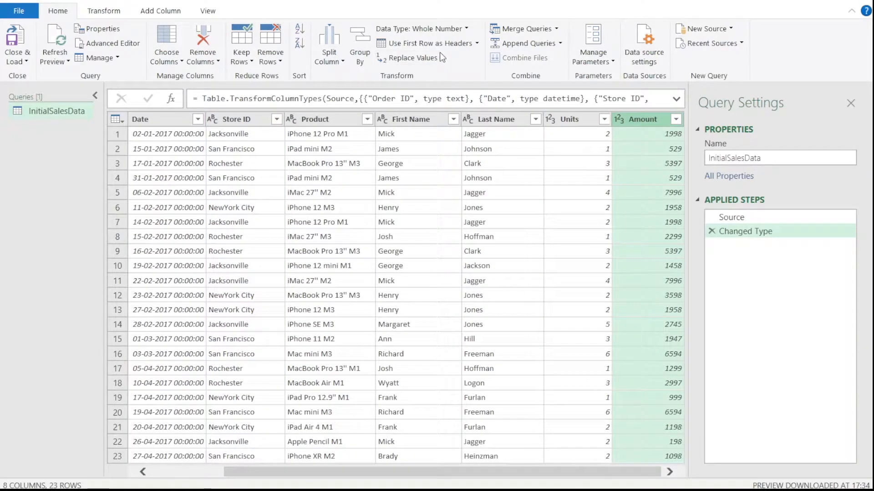
{"action": "left_click", "coordinate": [463, 29]}
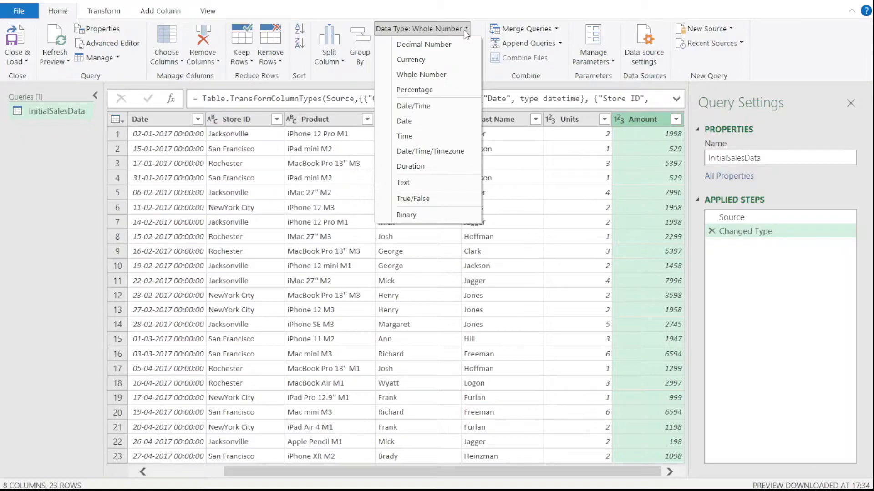
{"action": "left_click", "coordinate": [443, 182]}
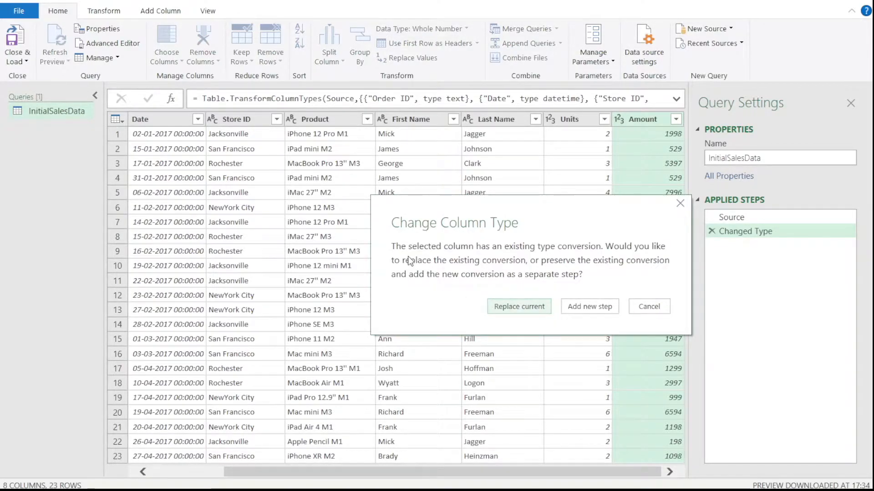
{"action": "left_click", "coordinate": [521, 305]}
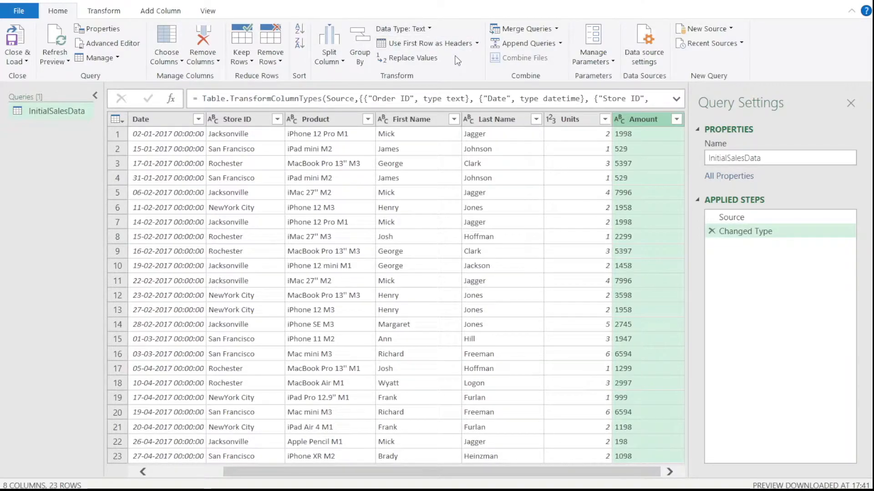
{"action": "left_click", "coordinate": [115, 16]}
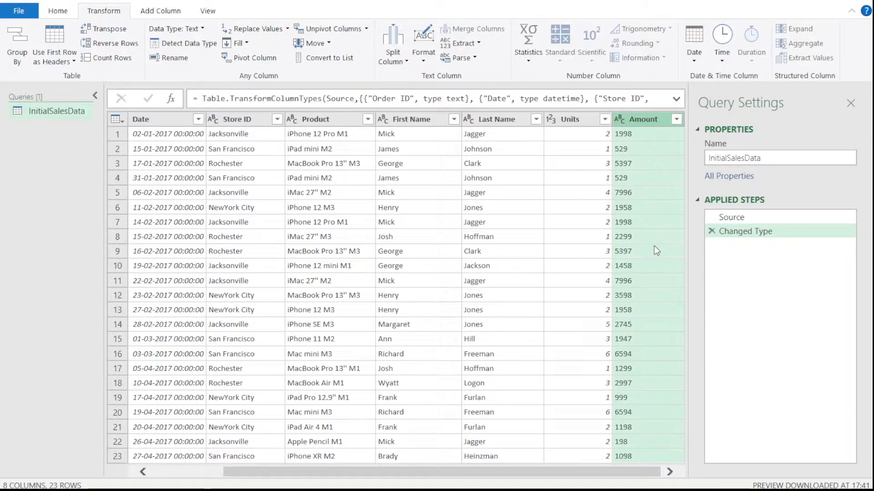
{"action": "left_click", "coordinate": [192, 42]}
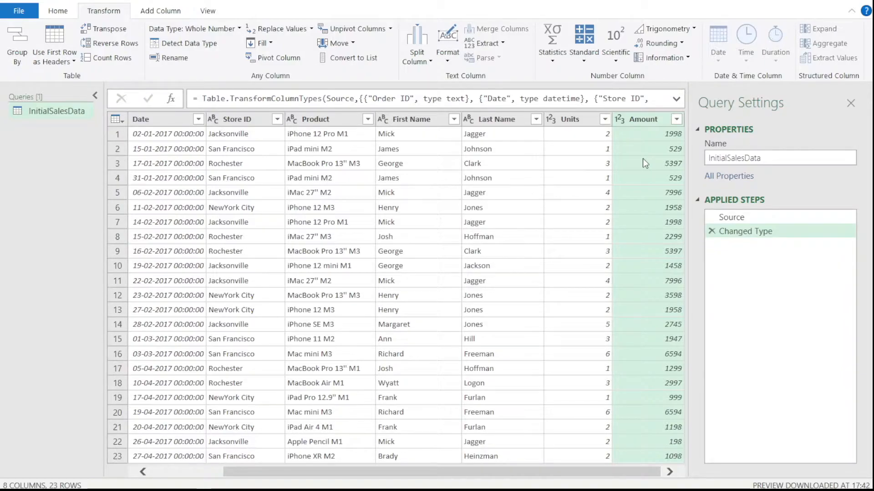
Group the rows by Product, with a Count column that sums the Units
{"action": "left_click", "coordinate": [324, 119]}
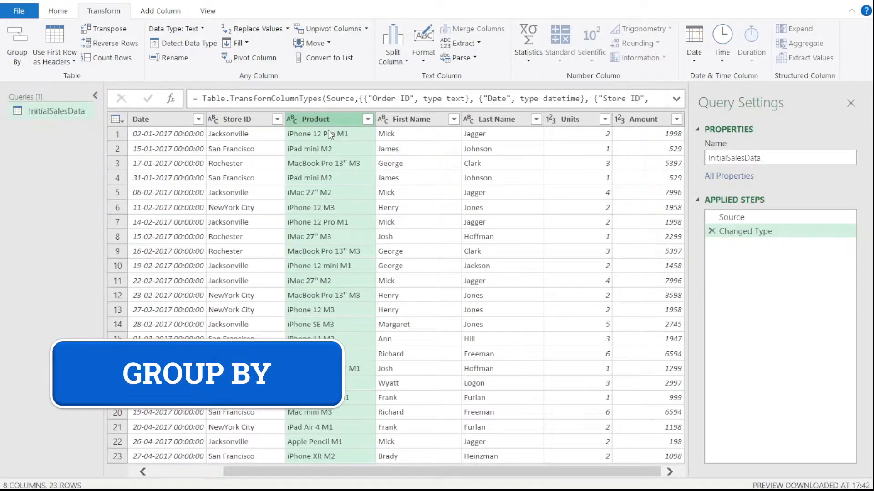
{"action": "left_click", "coordinate": [26, 62]}
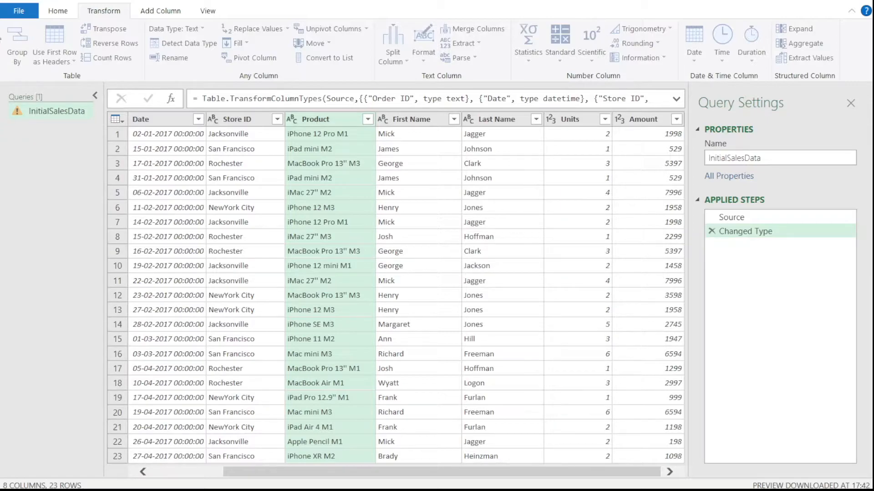
{"action": "left_click", "coordinate": [19, 46]}
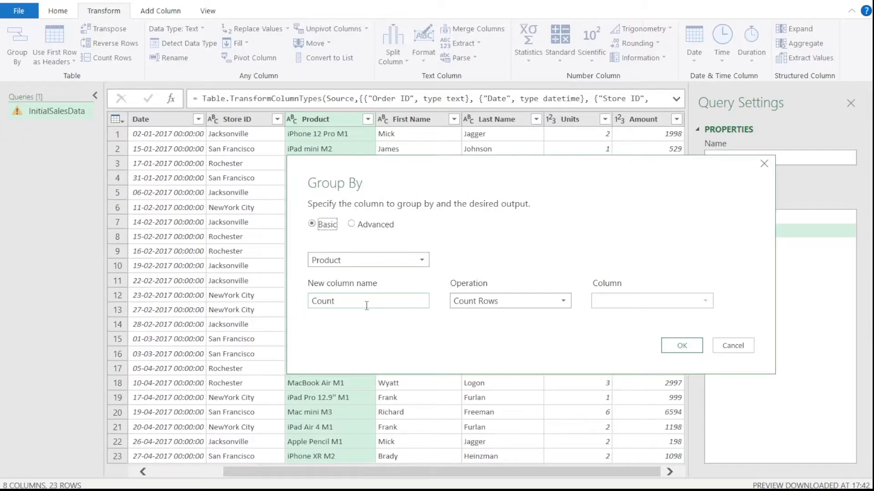
{"action": "left_click", "coordinate": [550, 305]}
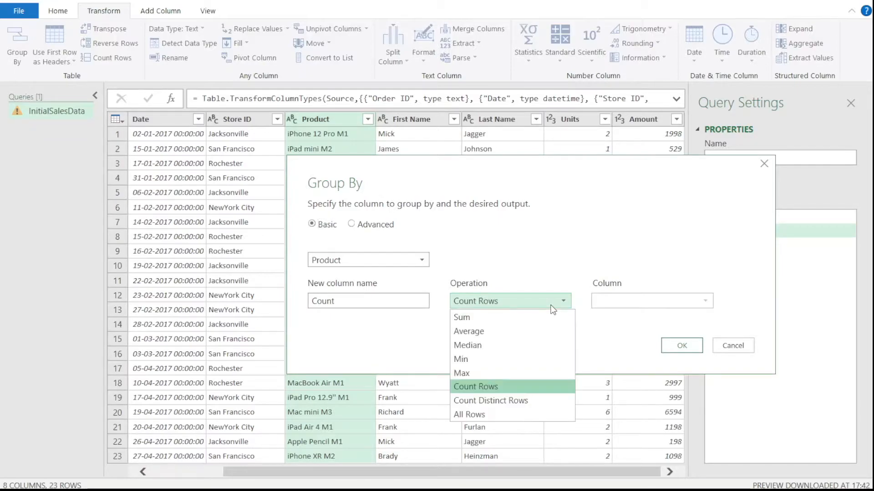
{"action": "left_click", "coordinate": [509, 322]}
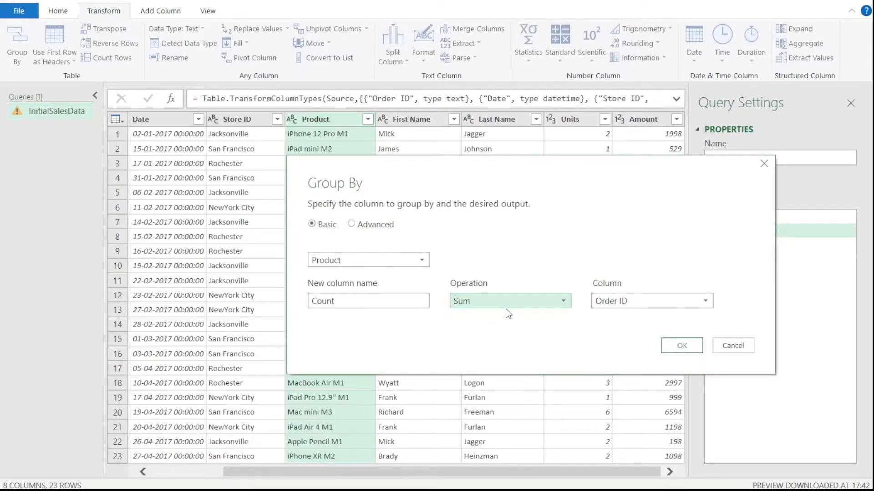
{"action": "left_click", "coordinate": [608, 299]}
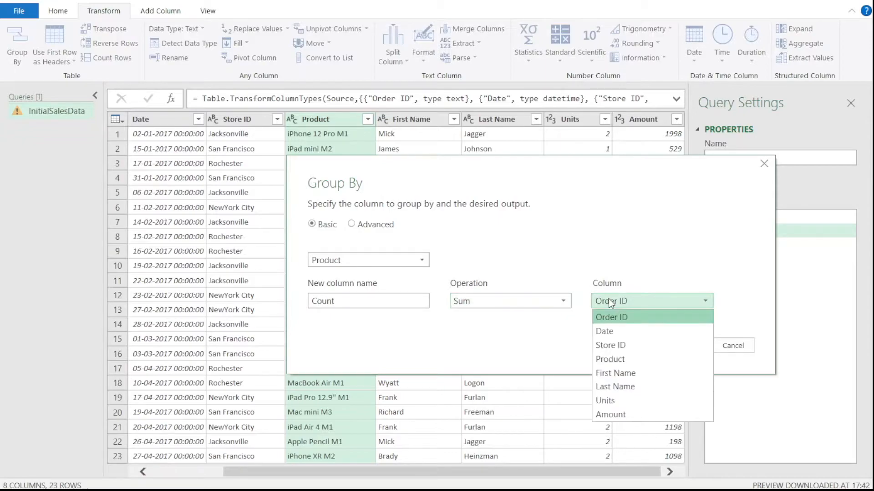
{"action": "left_click", "coordinate": [618, 401]}
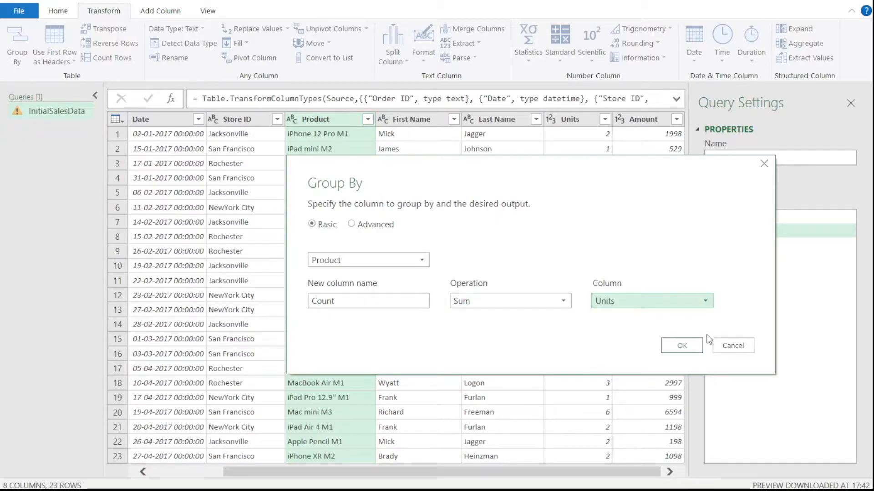
{"action": "left_click", "coordinate": [694, 348]}
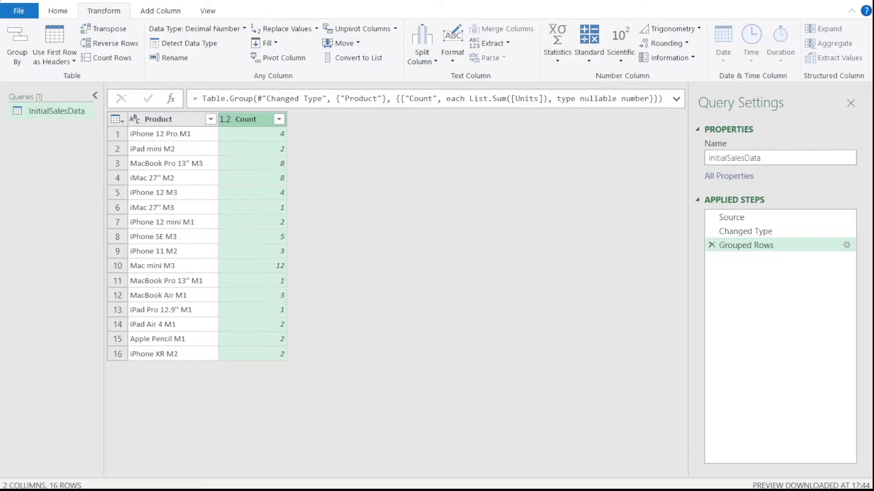
Close the query editor and load the grouped query into a new worksheet
{"action": "left_click", "coordinate": [59, 11]}
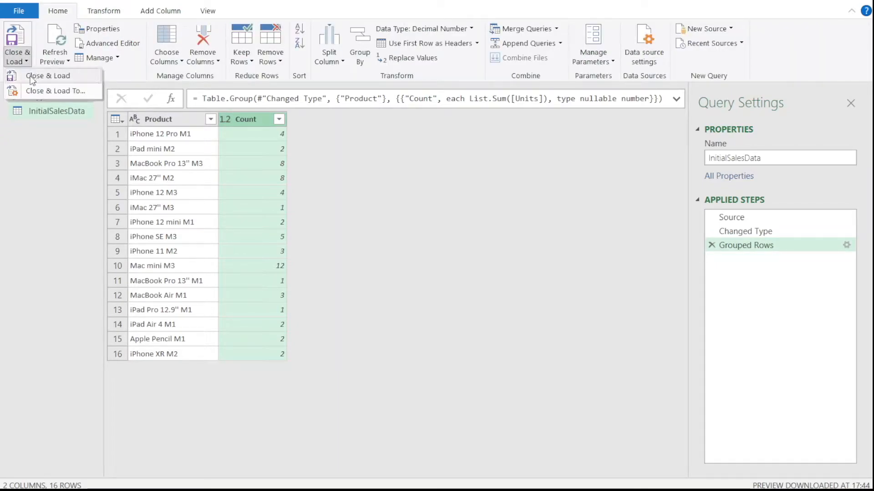
{"action": "left_click", "coordinate": [32, 75]}
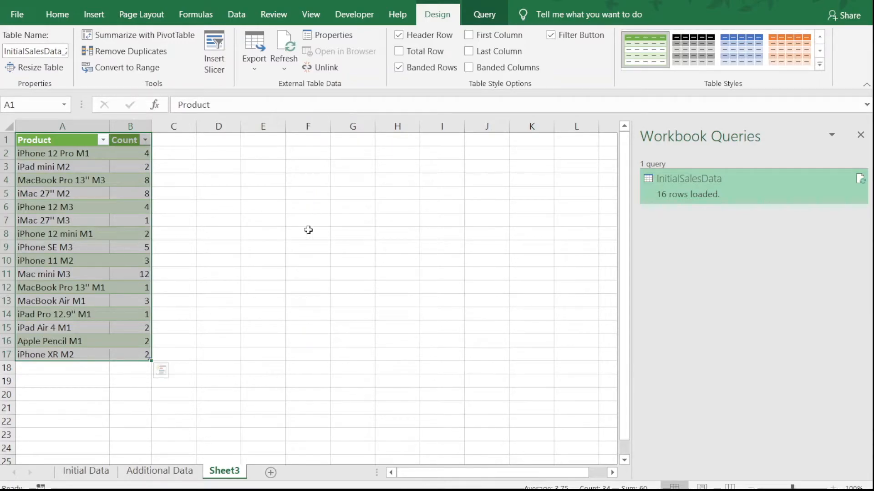
{"action": "left_click", "coordinate": [316, 261]}
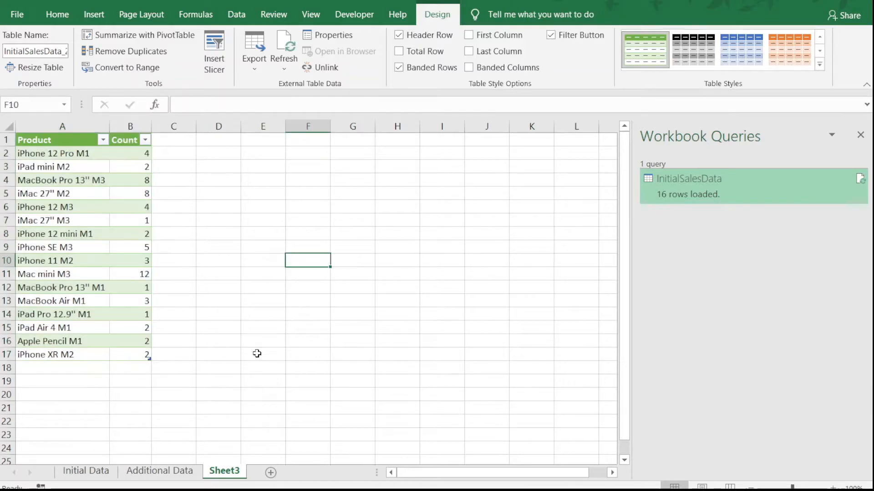
Load the sales table on the Initial Data sheet into Power Query as a second query
{"action": "left_click", "coordinate": [85, 471]}
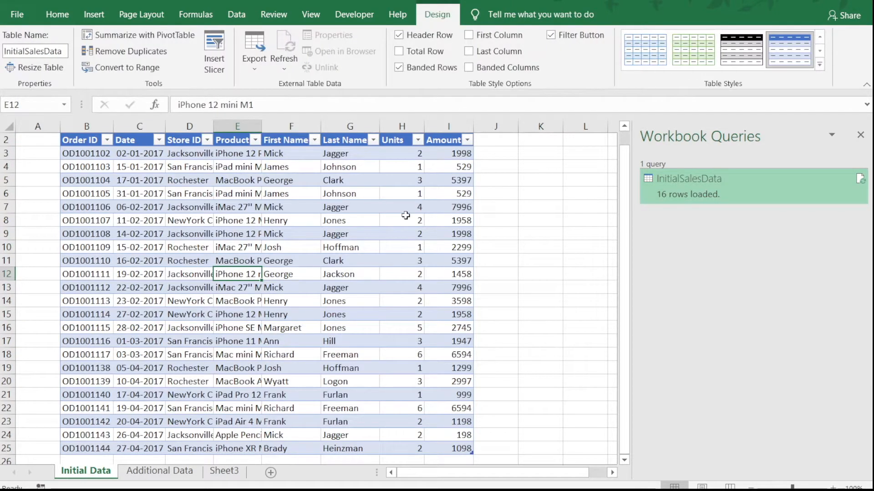
{"action": "left_click", "coordinate": [282, 223]}
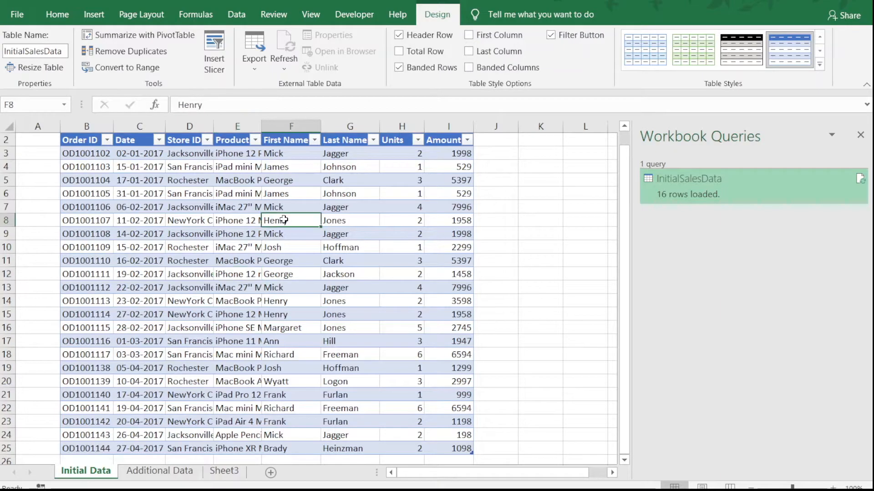
{"action": "left_click", "coordinate": [239, 16]}
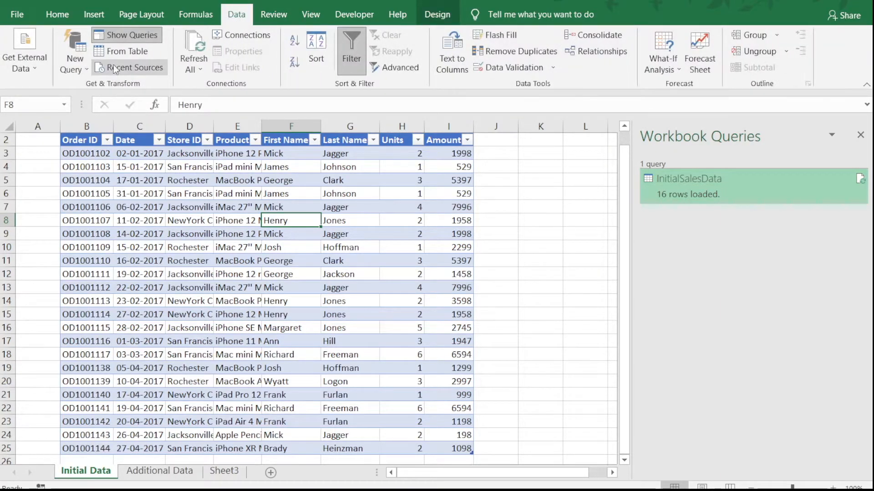
{"action": "left_click", "coordinate": [126, 50]}
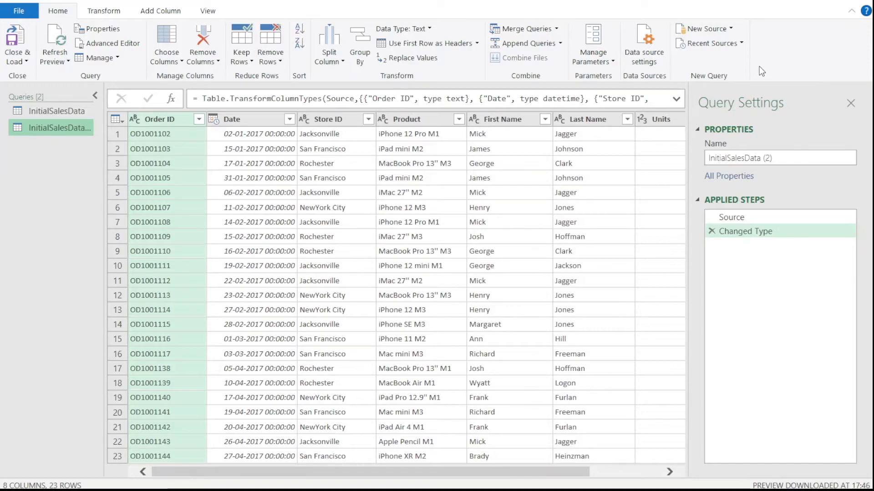
{"action": "left_click_drag", "start_coordinate": [779, 160], "coordinate": [708, 159]}
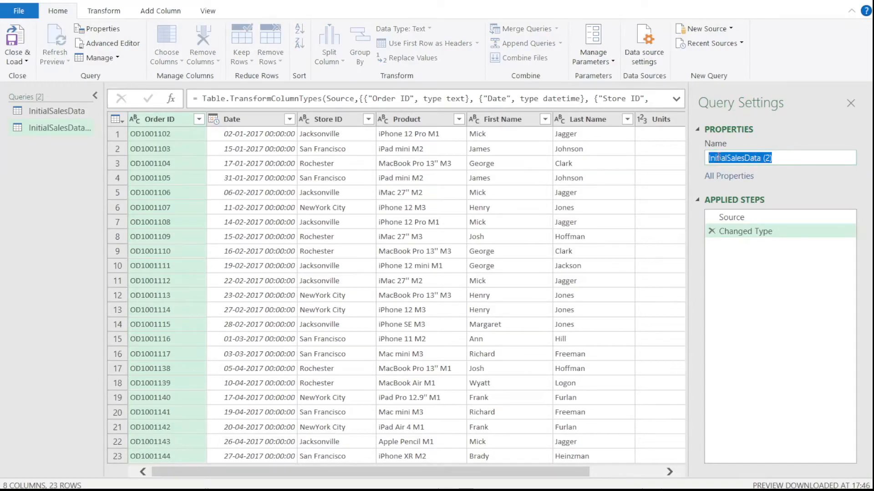
{"action": "type", "text": "Model Sa"}
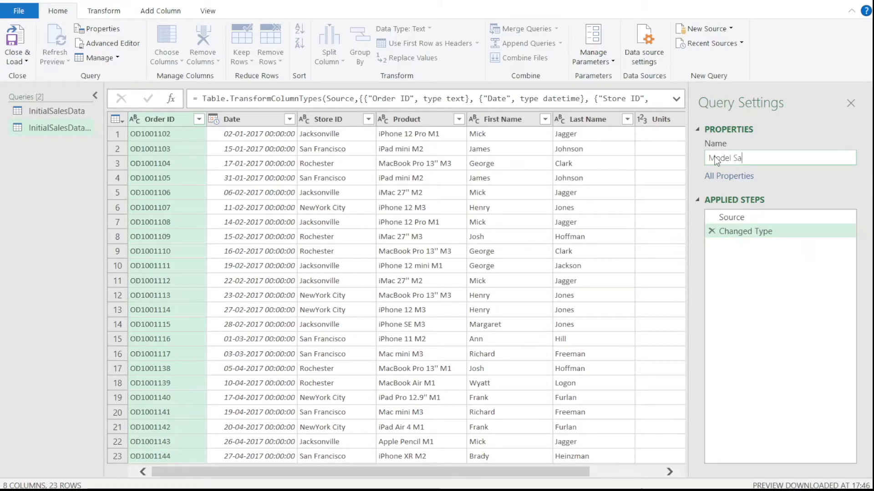
{"action": "key", "text": "BackSpace"}
{"action": "key", "text": "BackSpace"}
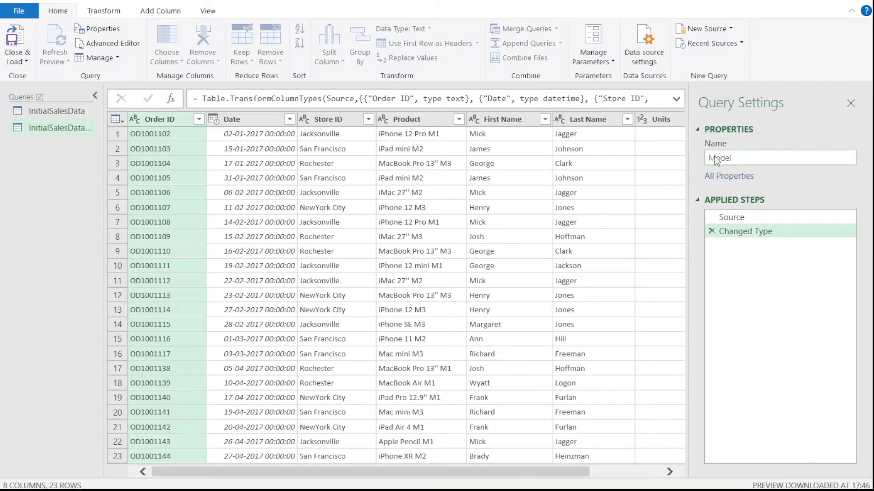
{"action": "type", "text": "Sales"}
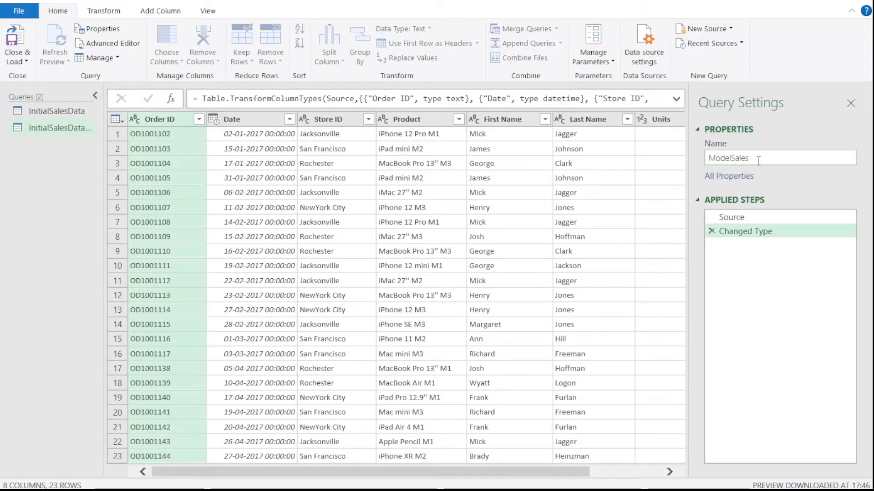
Rename the second sales query as ProductSales
{"action": "left_click_drag", "start_coordinate": [757, 160], "coordinate": [704, 164]}
{"action": "type", "text": "Pro"}
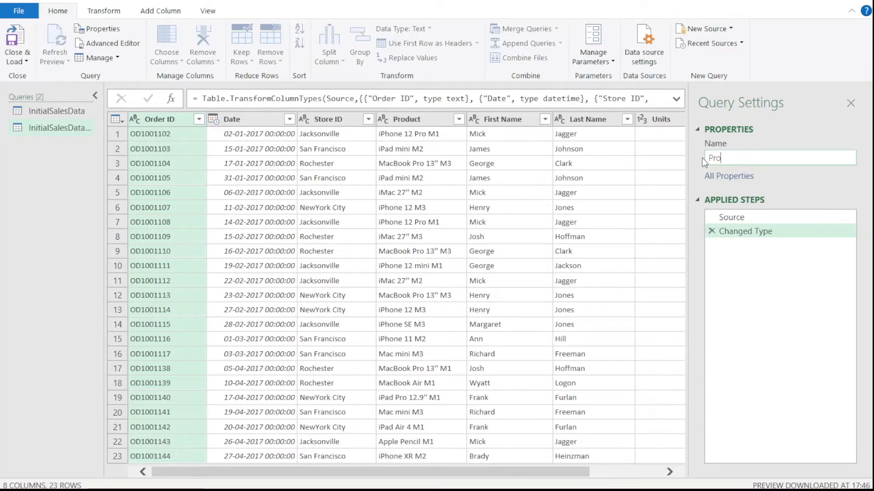
{"action": "type", "text": "duct"}
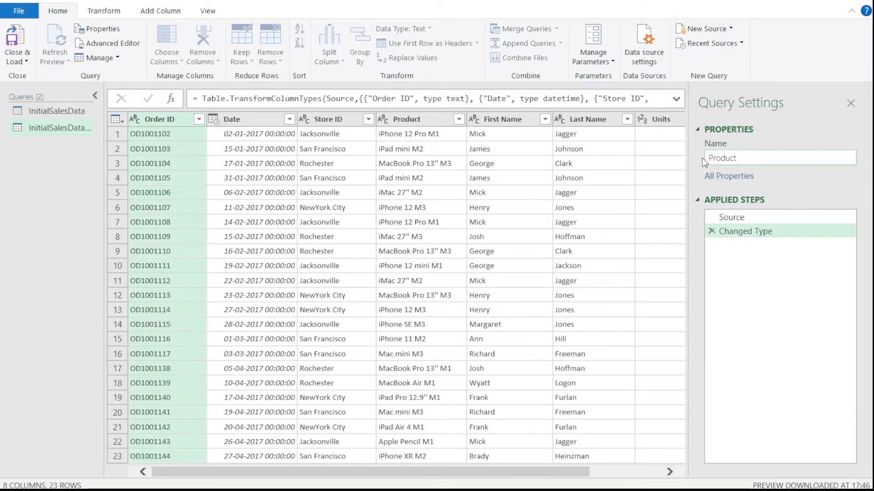
{"action": "type", "text": "Sales"}
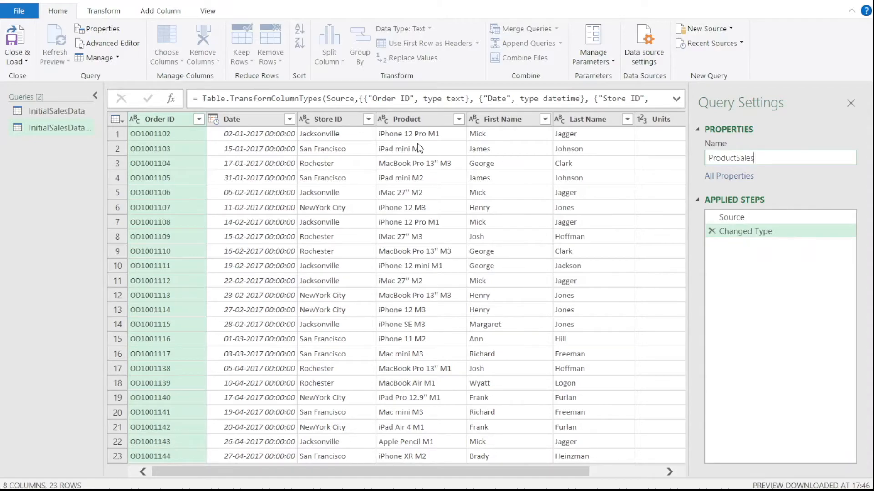
{"action": "key", "text": "Return"}
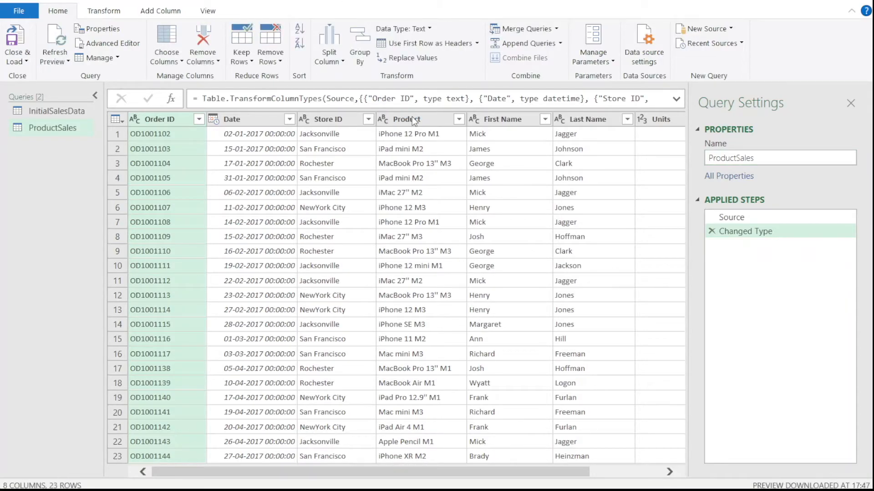
Review the available Split Column options for the Product column of the ProductSales query
{"action": "left_click", "coordinate": [411, 118]}
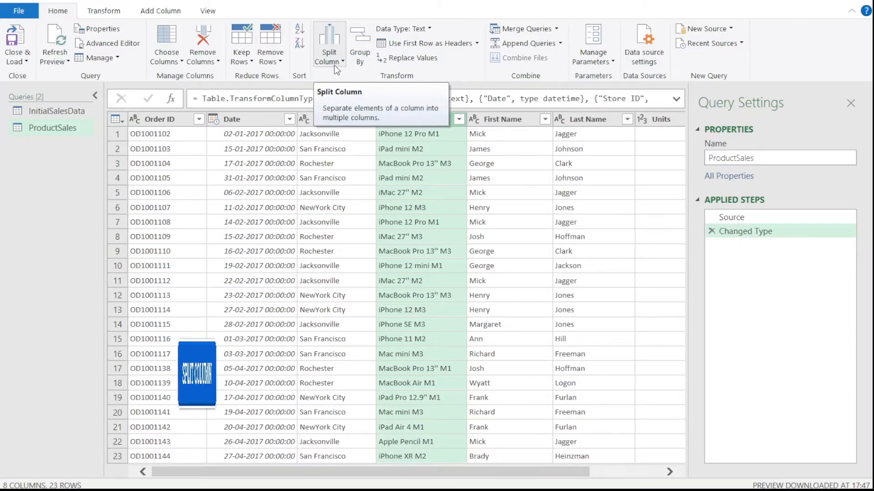
{"action": "left_click", "coordinate": [112, 15]}
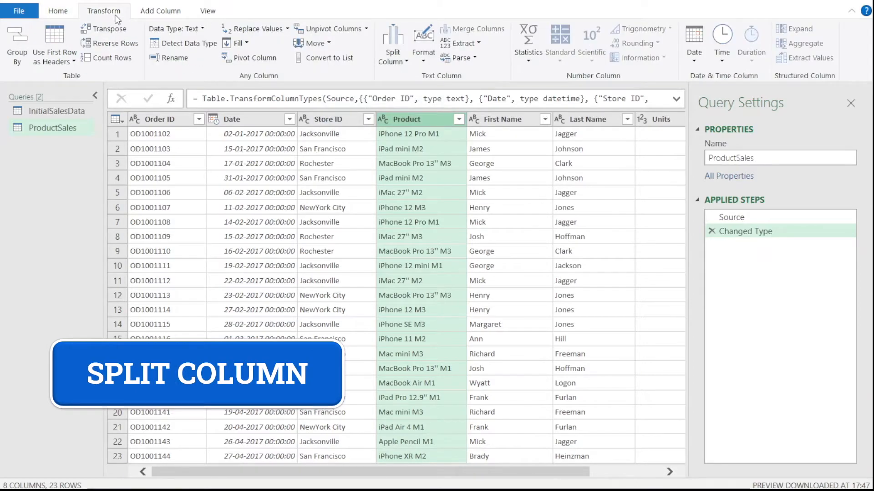
{"action": "left_click", "coordinate": [400, 64]}
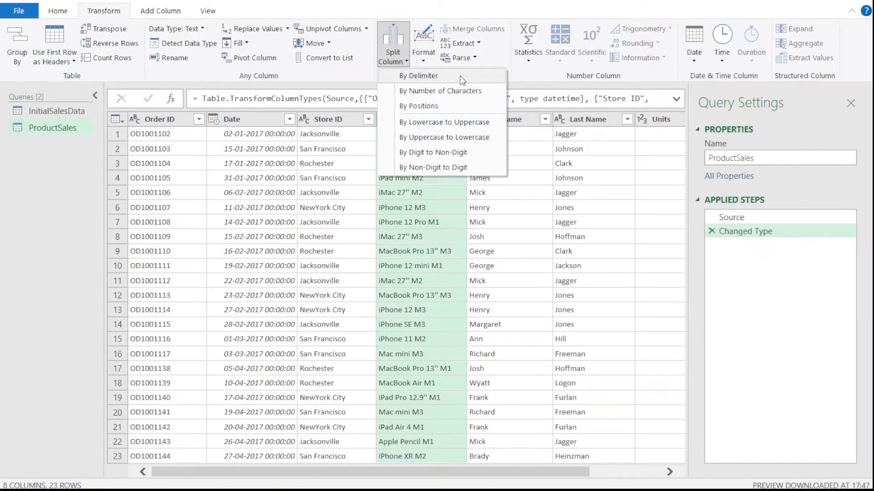
{"action": "left_click", "coordinate": [439, 207]}
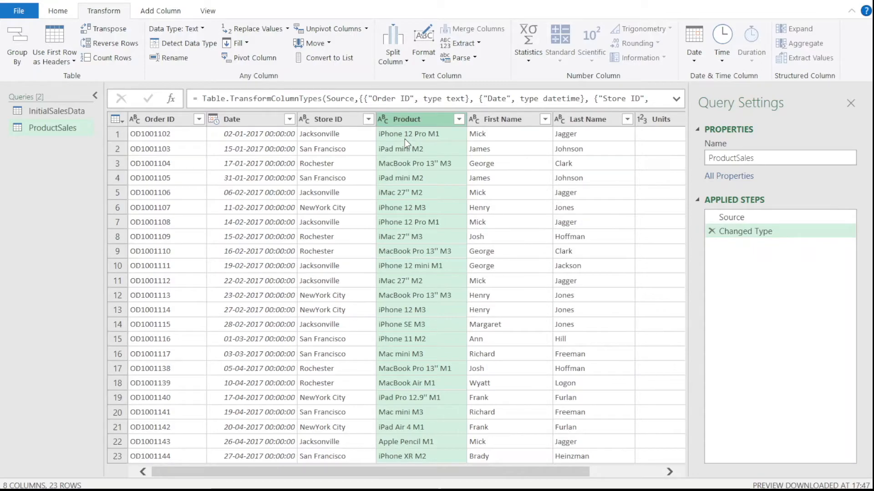
Split the Product column of the ProductSales query by a space delimiter at the left-most occurrence only
{"action": "left_click", "coordinate": [400, 53]}
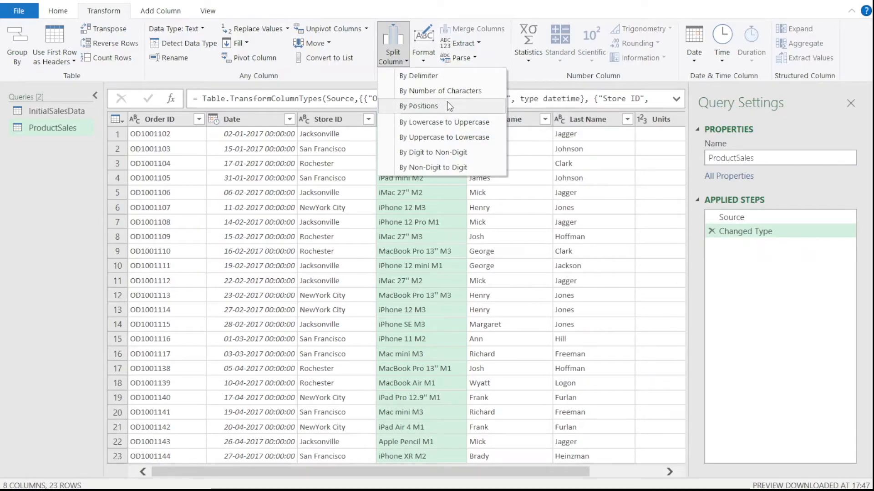
{"action": "left_click", "coordinate": [435, 78]}
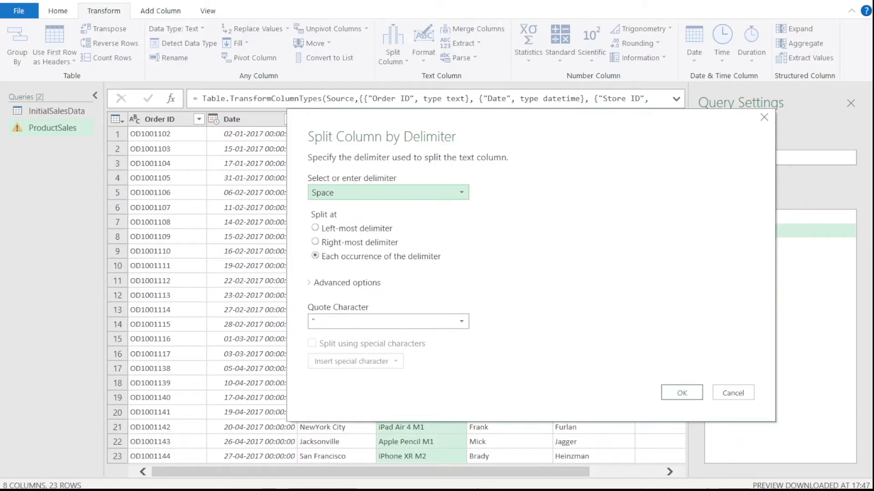
{"action": "left_click", "coordinate": [457, 197]}
{"action": "left_click", "coordinate": [517, 202]}
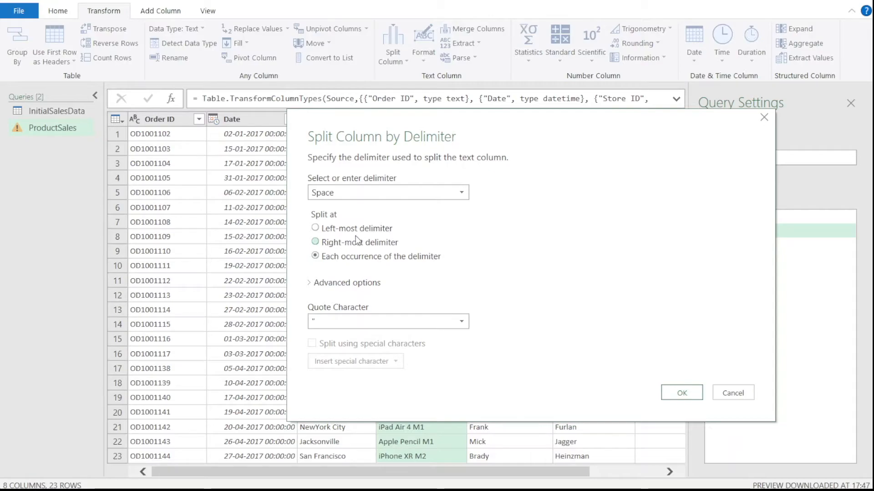
{"action": "left_click", "coordinate": [316, 228]}
{"action": "left_click", "coordinate": [682, 393]}
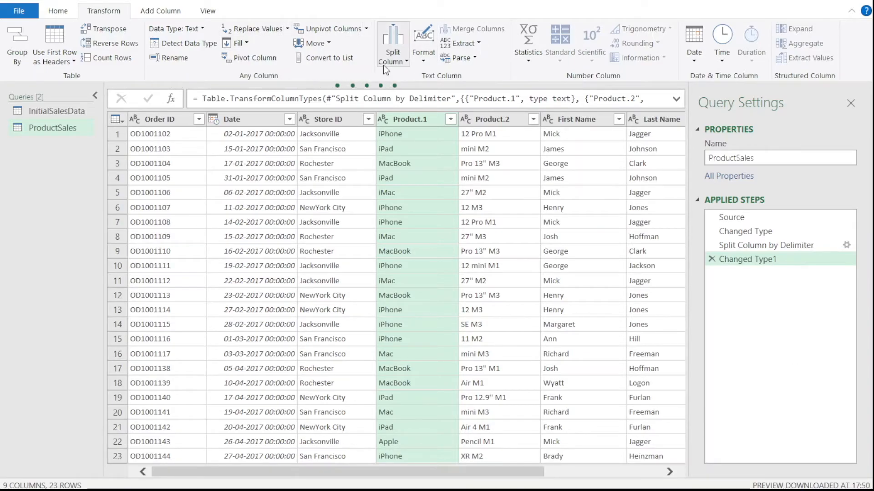
Rename the Product.1 column as Product
{"action": "double_click", "coordinate": [416, 119]}
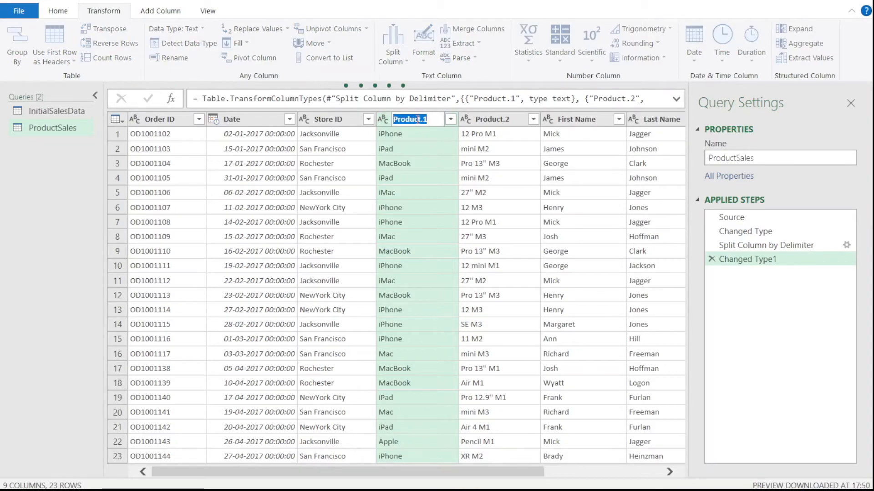
{"action": "left_click", "coordinate": [435, 120]}
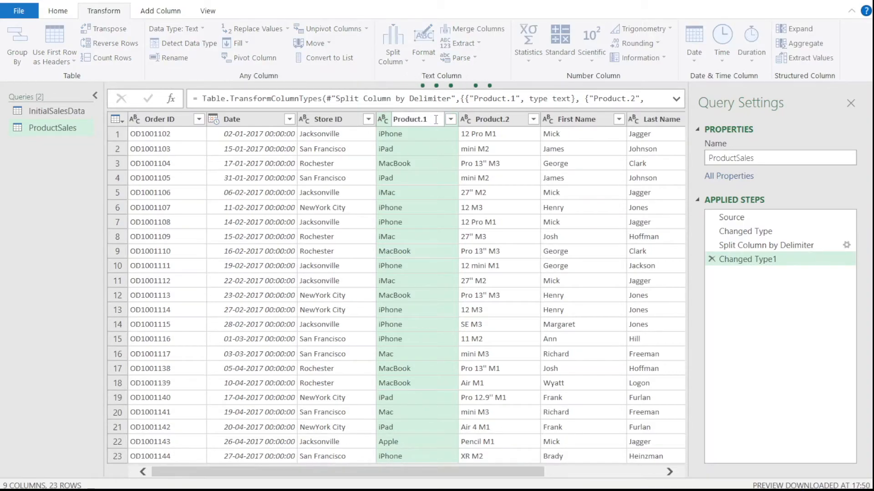
{"action": "key", "text": "BackSpace"}
{"action": "key", "text": "BackSpace"}
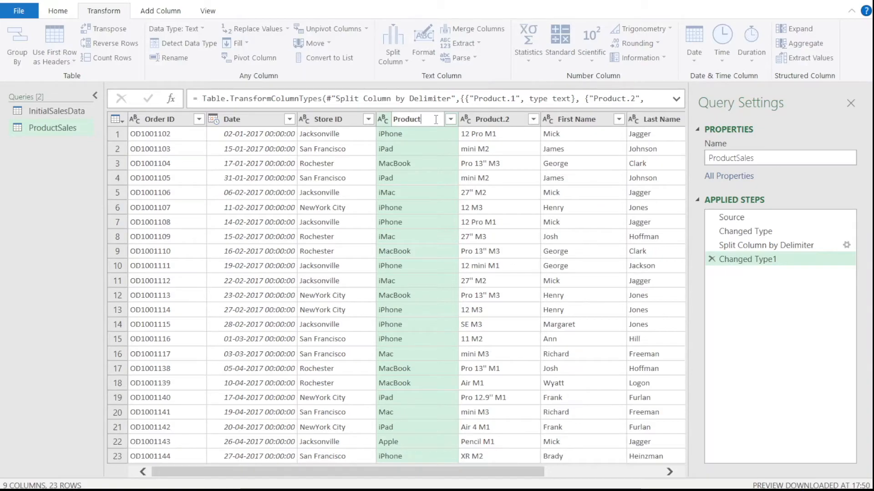
{"action": "key", "text": "Return"}
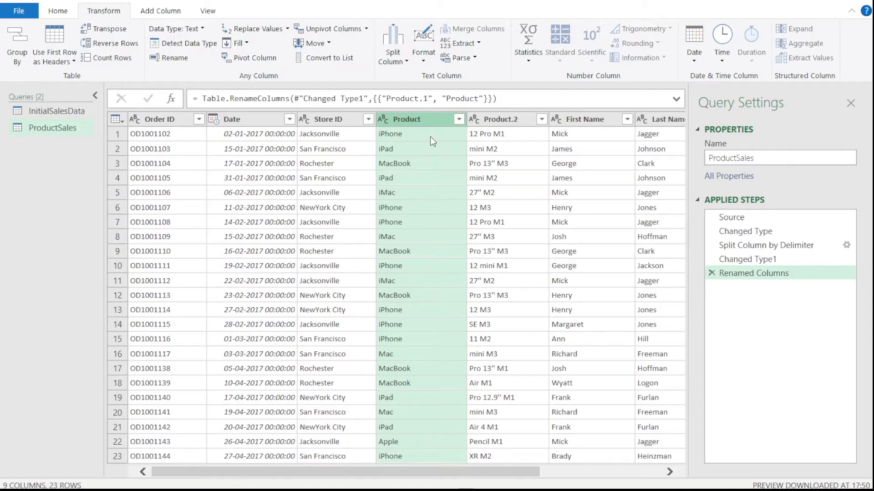
Rename the Product.2 column as Model
{"action": "left_click", "coordinate": [510, 120]}
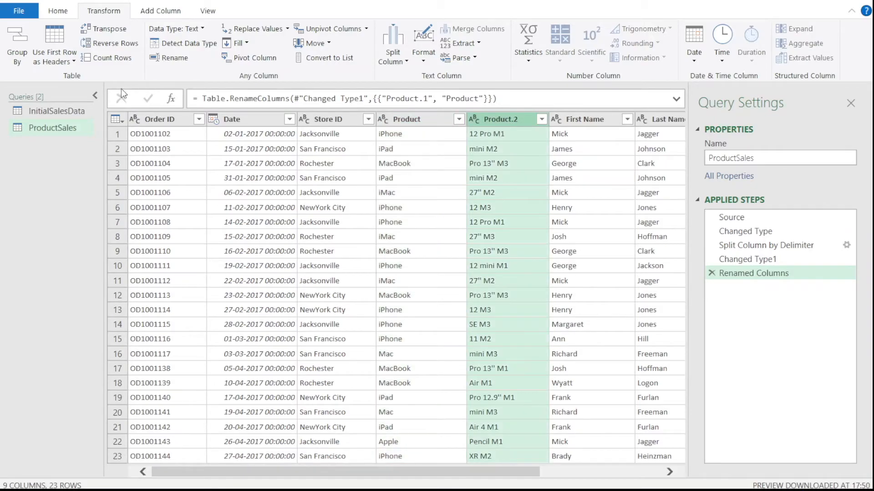
{"action": "left_click", "coordinate": [177, 58]}
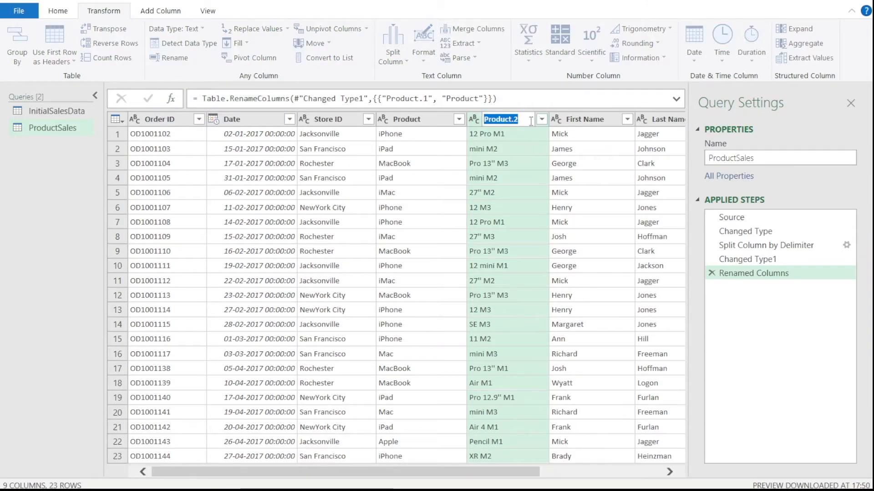
{"action": "type", "text": "Model"}
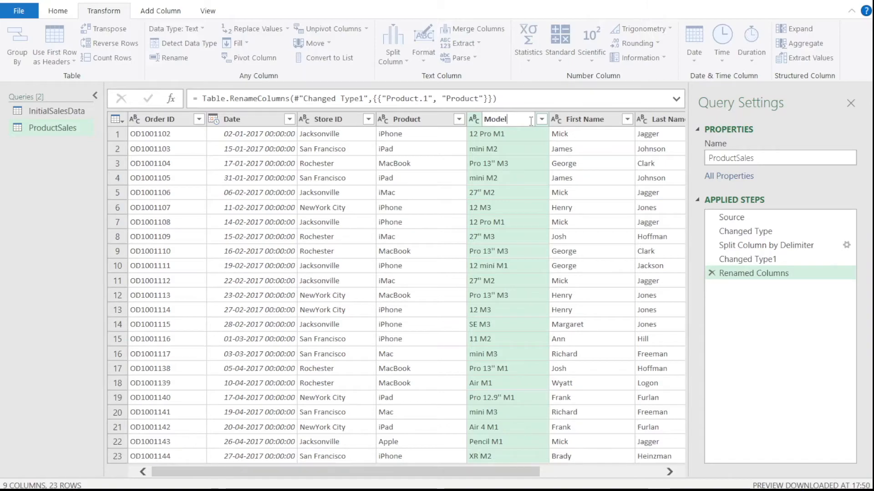
{"action": "key", "text": "Return"}
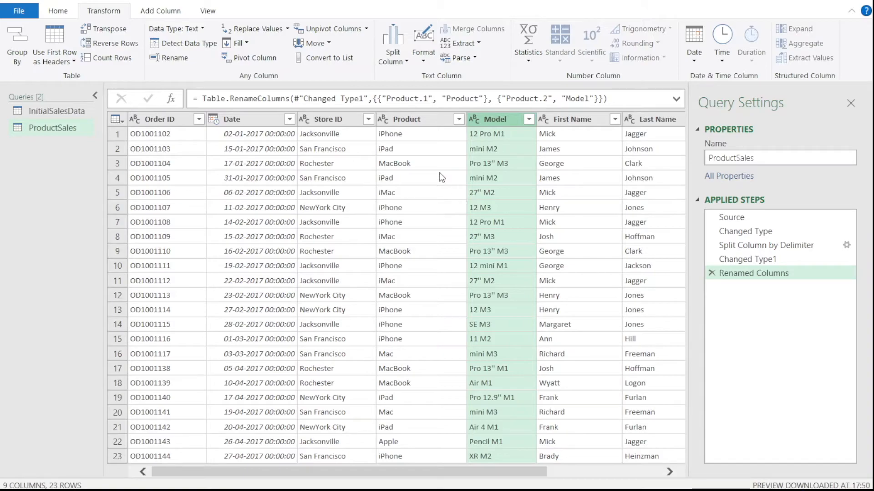
Set up a basic Group By on the Product column with the new column named Total Units
{"action": "left_click", "coordinate": [414, 119]}
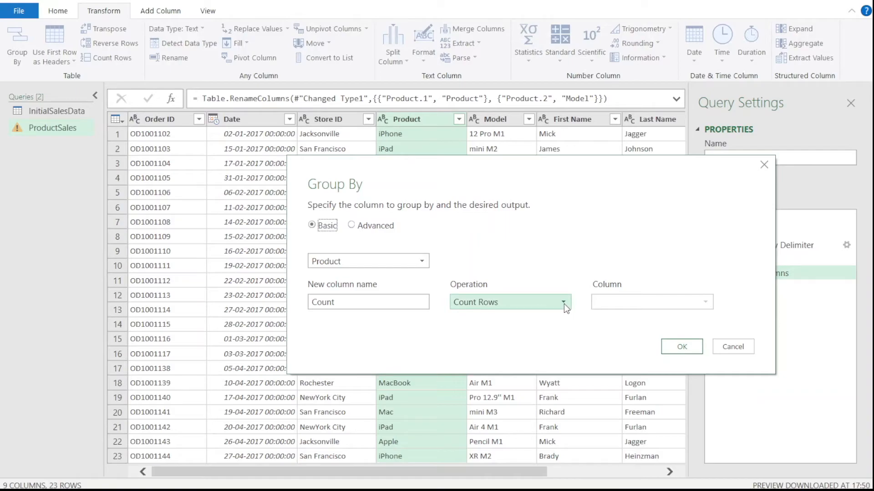
{"action": "left_click", "coordinate": [363, 301]}
{"action": "left_click_drag", "start_coordinate": [355, 302], "coordinate": [310, 303]}
{"action": "type", "text": "Total"}
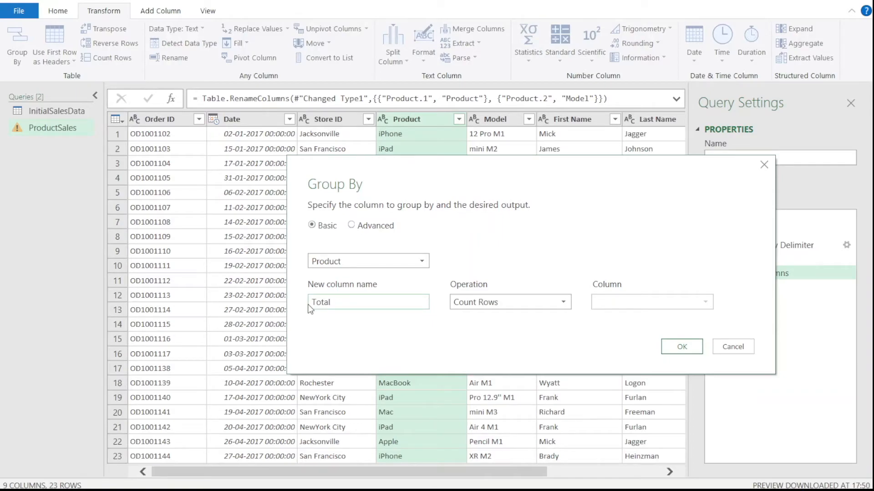
{"action": "type", "text": " Units"}
Set the grouping operation to Sum of the Units column and apply the grouping
{"action": "left_click", "coordinate": [546, 306]}
{"action": "left_click", "coordinate": [525, 331]}
{"action": "left_click", "coordinate": [527, 304]}
{"action": "key", "text": "Escape"}
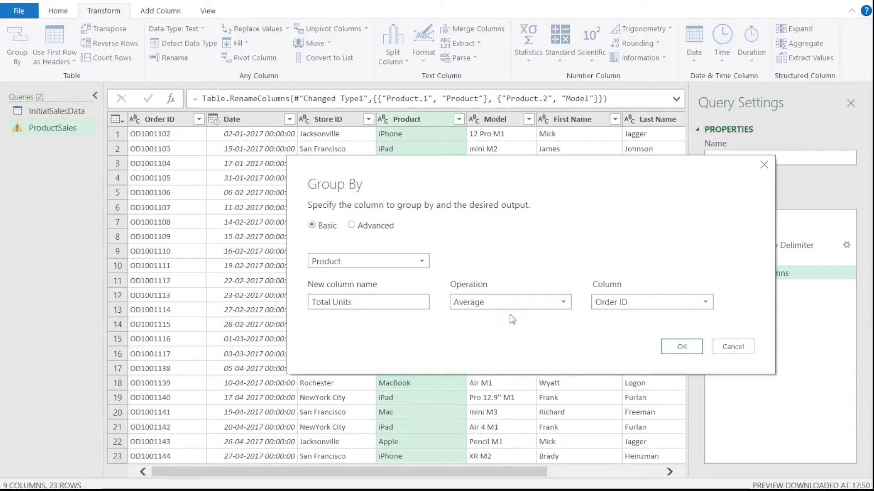
{"action": "key", "text": "Up"}
{"action": "left_click", "coordinate": [645, 302]}
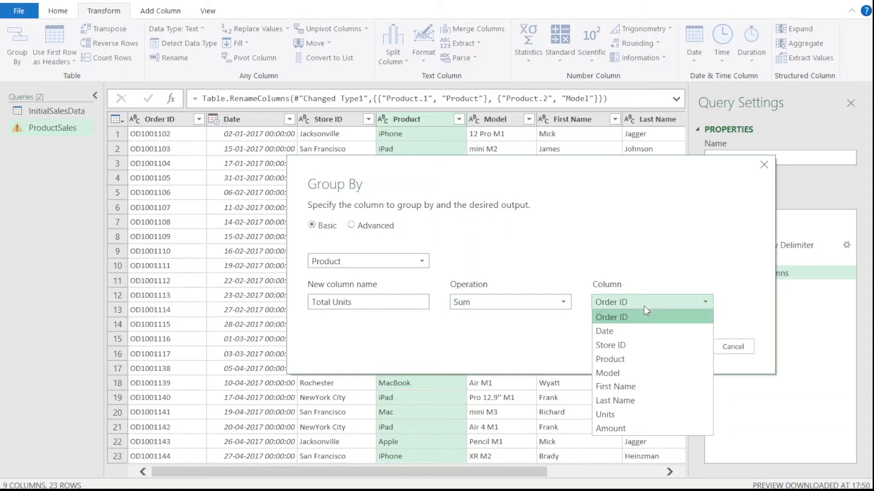
{"action": "left_click", "coordinate": [637, 414]}
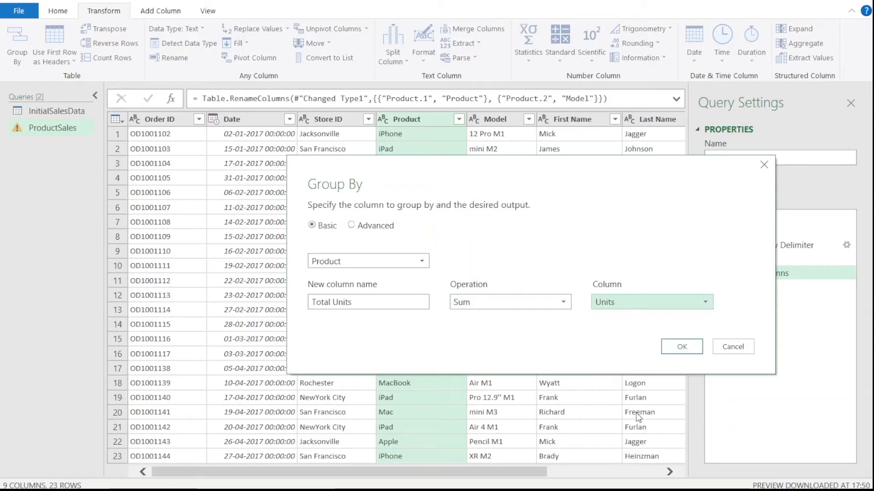
{"action": "left_click", "coordinate": [689, 347]}
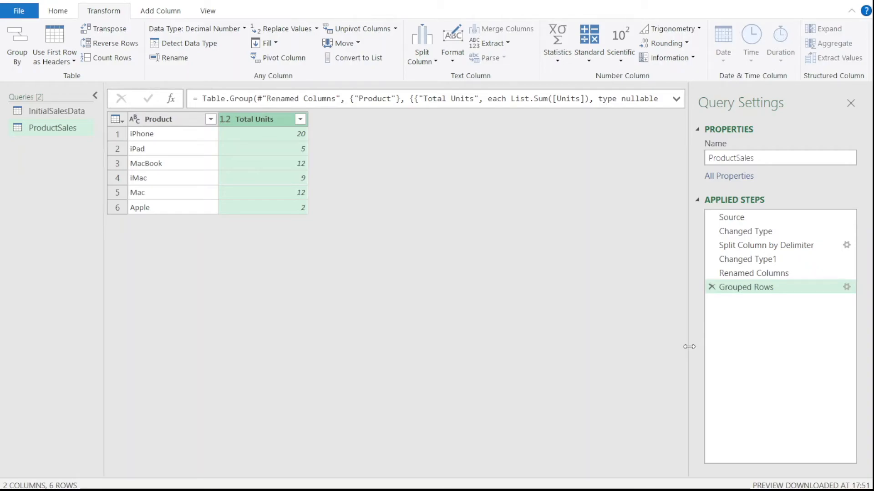
Close the query editor and load the ProductSales query into a new worksheet
{"action": "left_click", "coordinate": [60, 10]}
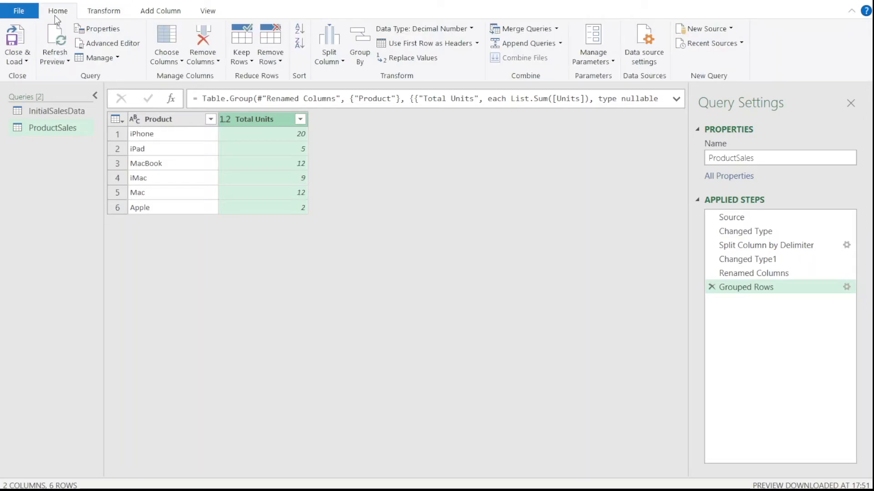
{"action": "left_click", "coordinate": [21, 61]}
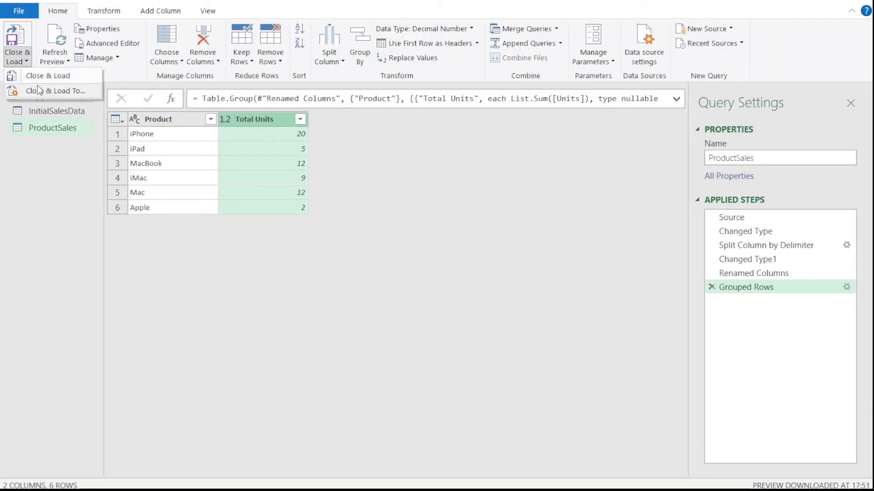
{"action": "left_click", "coordinate": [40, 78]}
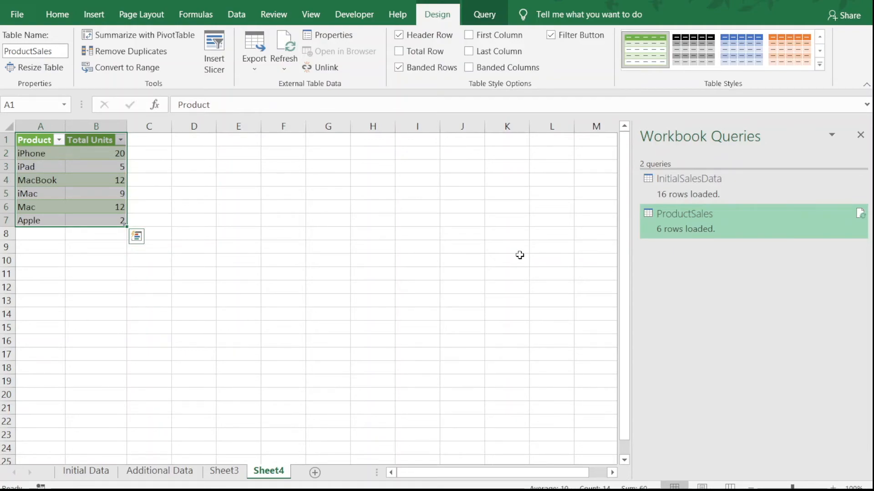
Compare the grouped product totals on Sheet4 with the per-model counts on Sheet3
{"action": "left_click", "coordinate": [282, 287]}
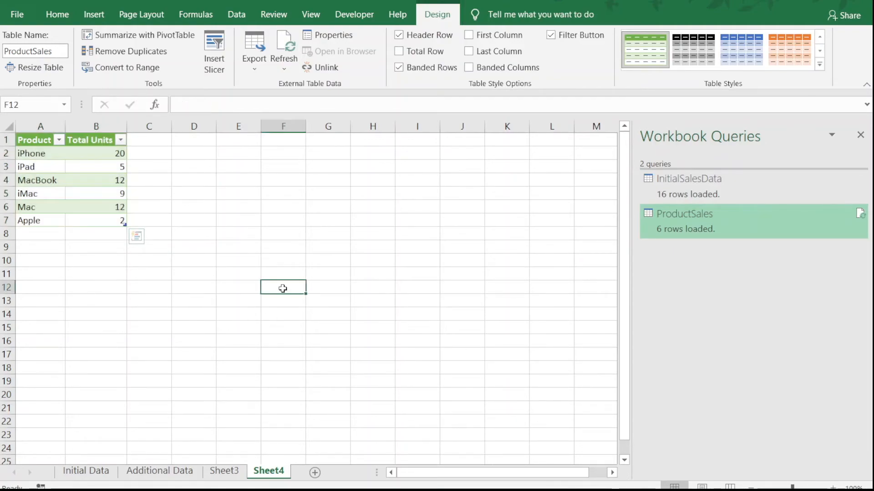
{"action": "left_click", "coordinate": [224, 472]}
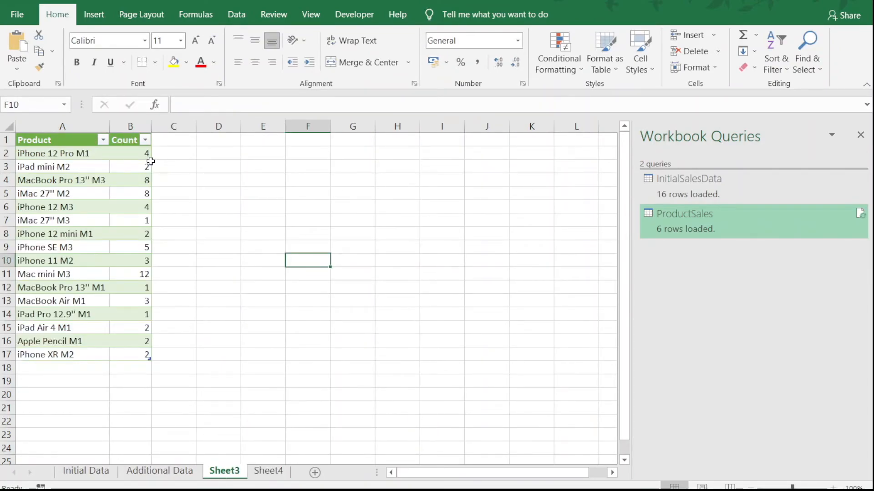
{"action": "left_click", "coordinate": [269, 472]}
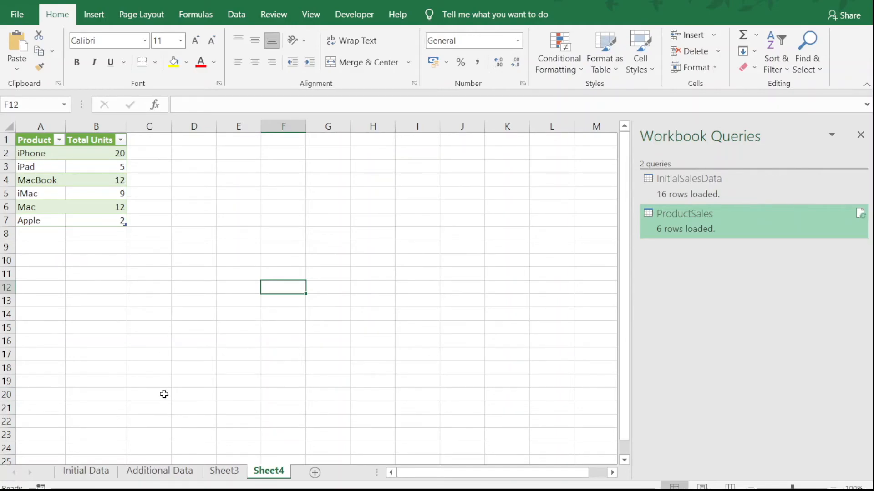
Copy the three order rows in B2:I4 of Additional Data and paste them below the Initial Data table at B26
{"action": "left_click", "coordinate": [160, 471]}
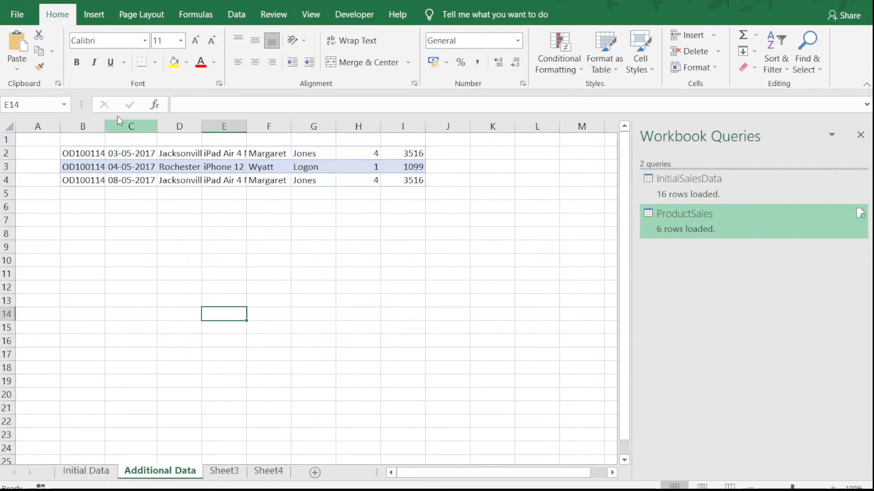
{"action": "left_click_drag", "start_coordinate": [90, 153], "coordinate": [396, 183]}
{"action": "key", "text": "ctrl+c"}
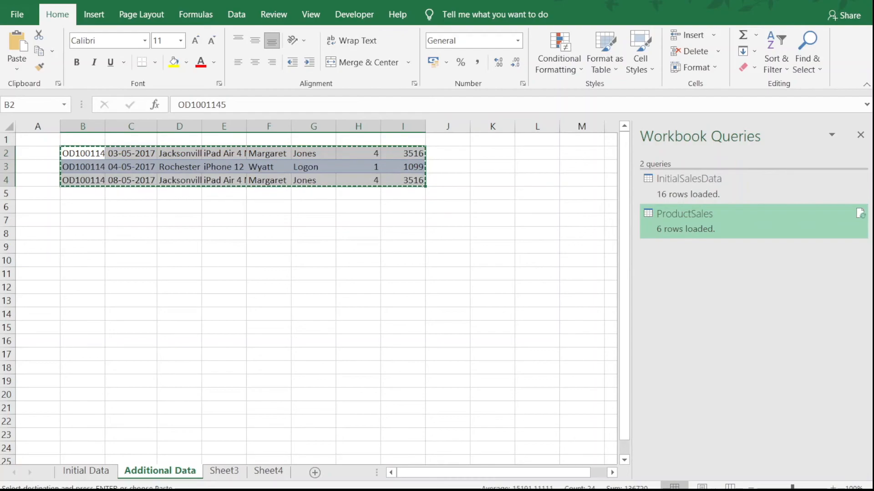
{"action": "left_click", "coordinate": [86, 471]}
{"action": "scroll", "coordinate": [200, 354], "scroll_direction": "down", "scroll_amount": 3}
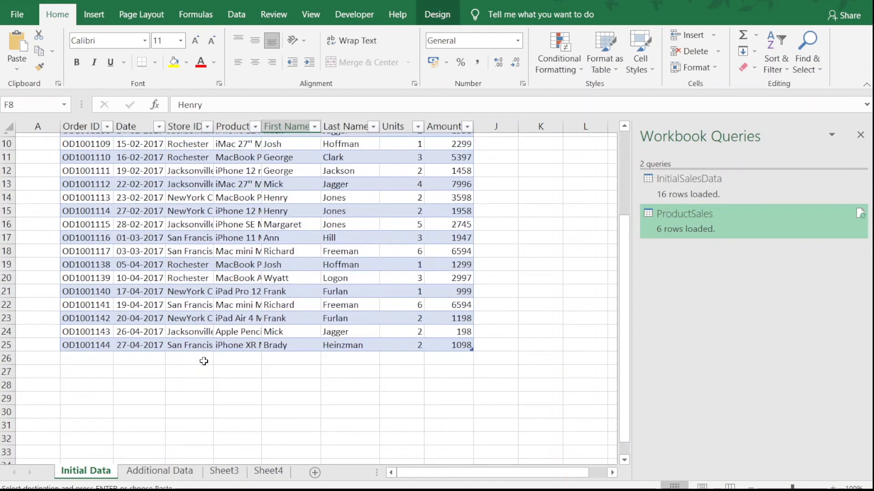
{"action": "left_click", "coordinate": [97, 341]}
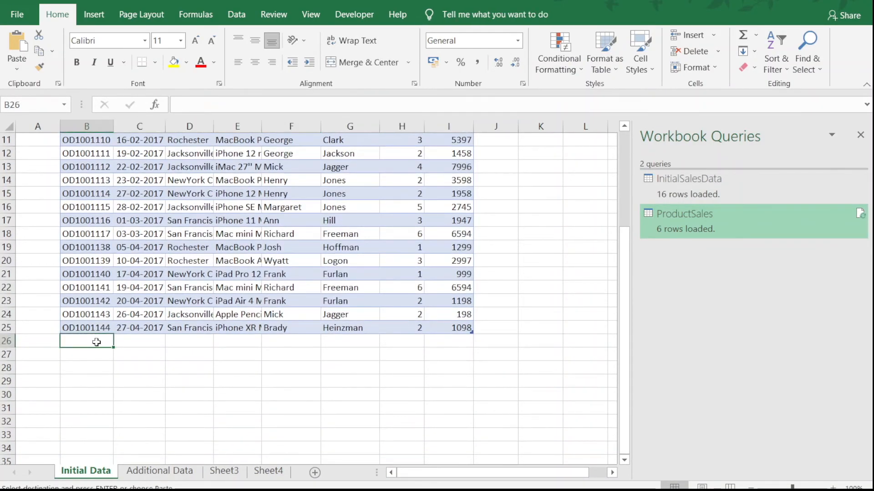
{"action": "key", "text": "ctrl+v"}
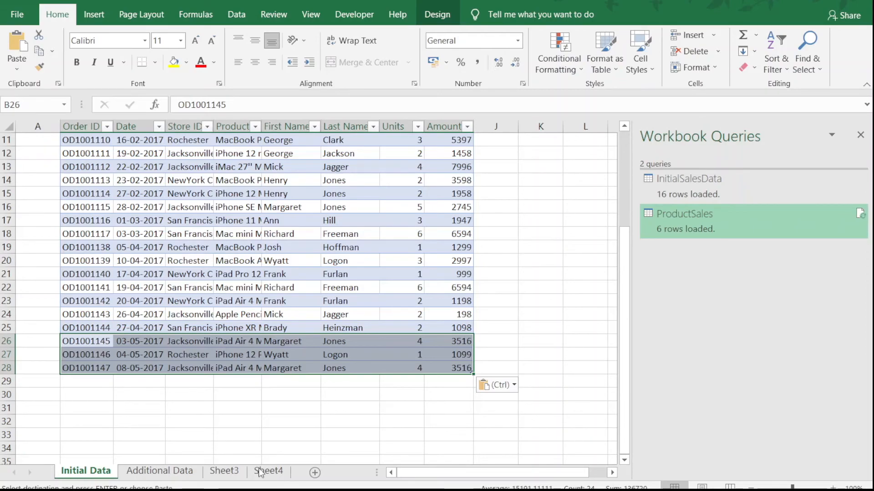
Refresh the InitialSalesData query table on Sheet3 so it includes the added orders
{"action": "left_click", "coordinate": [205, 474]}
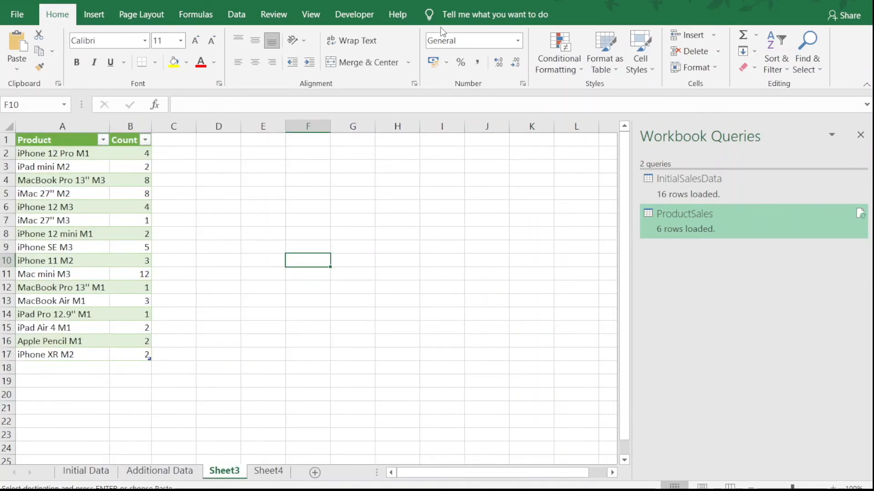
{"action": "left_click", "coordinate": [112, 250]}
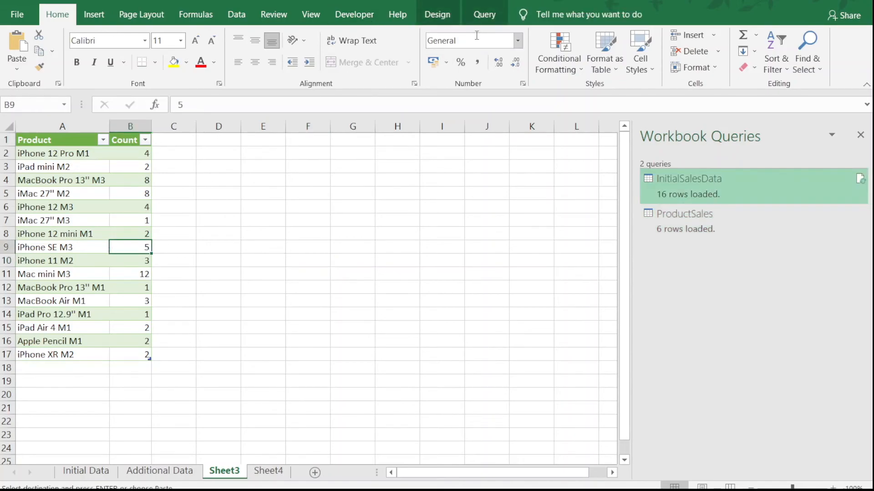
{"action": "left_click", "coordinate": [488, 16]}
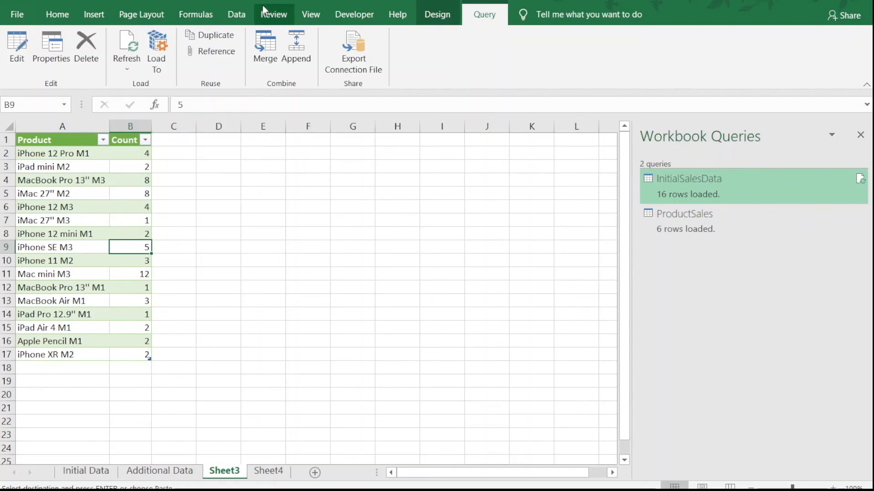
{"action": "left_click", "coordinate": [236, 19]}
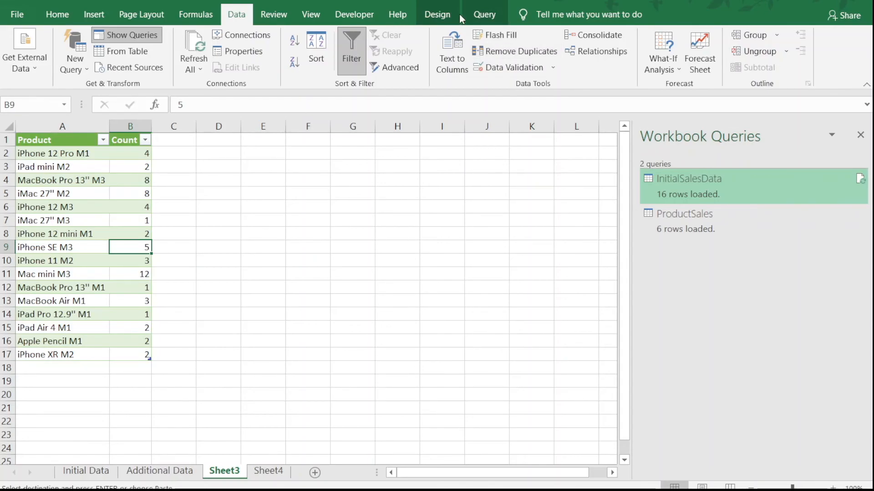
{"action": "left_click", "coordinate": [490, 21]}
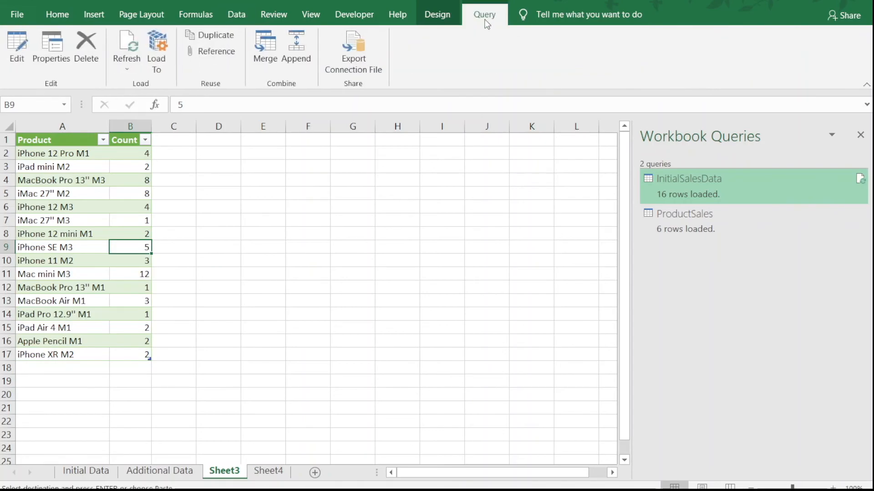
{"action": "left_click", "coordinate": [129, 67]}
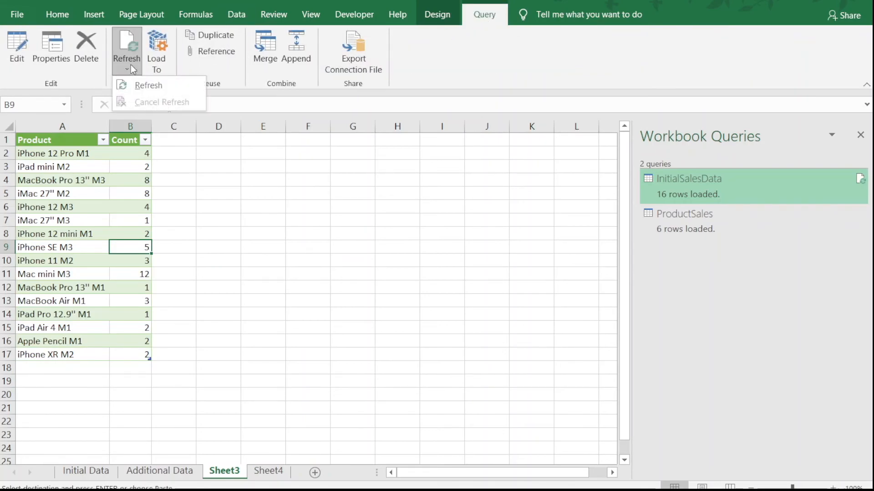
{"action": "left_click", "coordinate": [149, 86]}
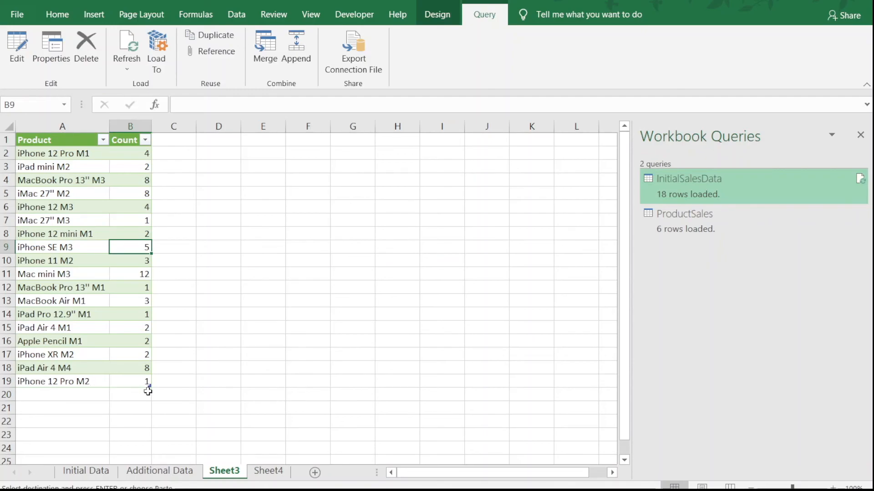
Refresh the ProductSales query table on Sheet4 so its unit totals include the added orders
{"action": "left_click", "coordinate": [267, 473]}
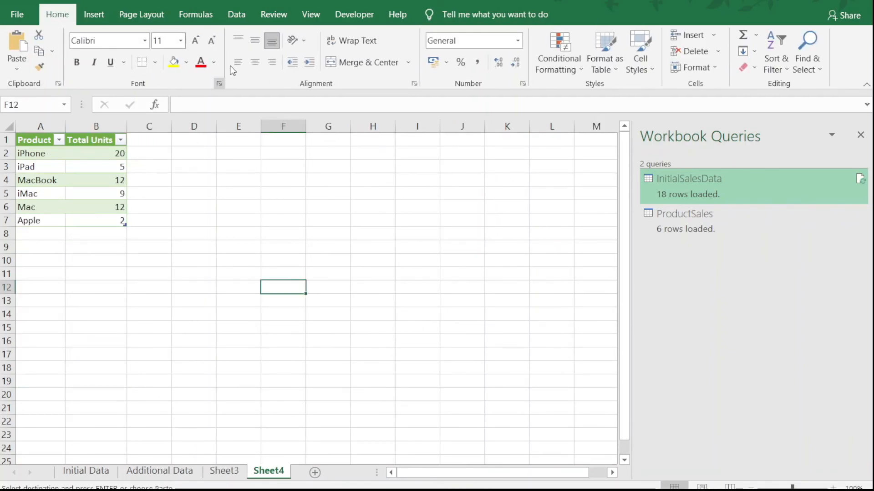
{"action": "left_click", "coordinate": [86, 166]}
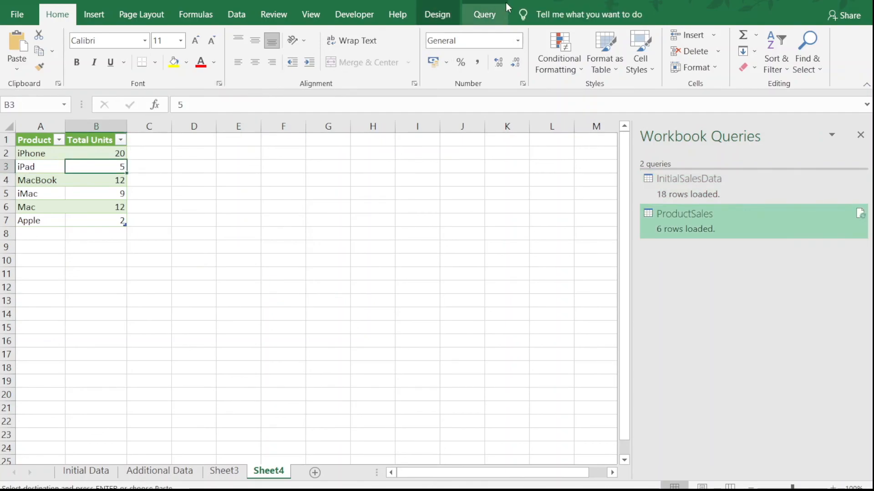
{"action": "left_click", "coordinate": [496, 13]}
{"action": "left_click", "coordinate": [126, 64]}
{"action": "left_click", "coordinate": [150, 82]}
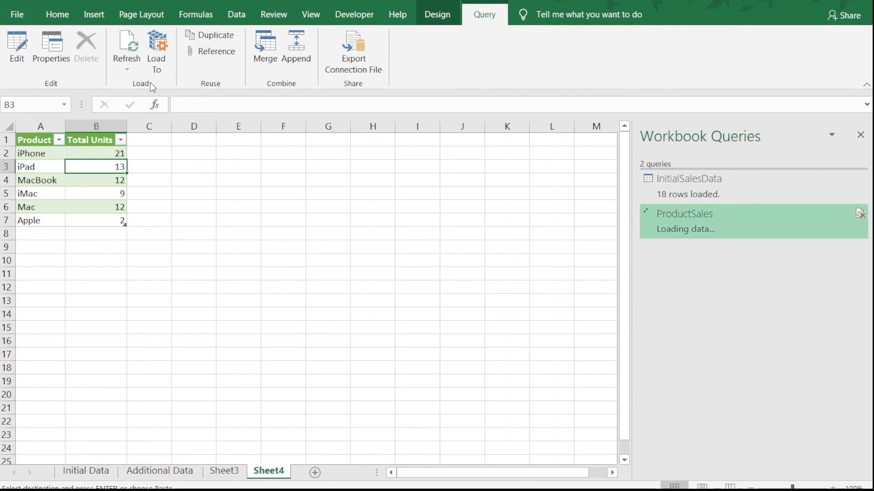